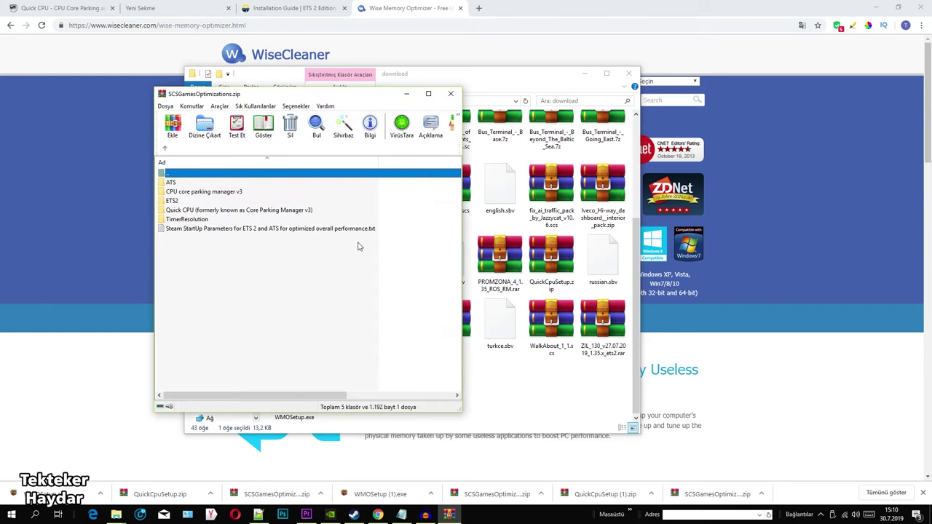
# Extract TimerResolution.exe from the TimerResolution folder of SCSGamesOptimizations.zip to the desktop, and return to the archive's root.
pyautogui.click(186, 219)
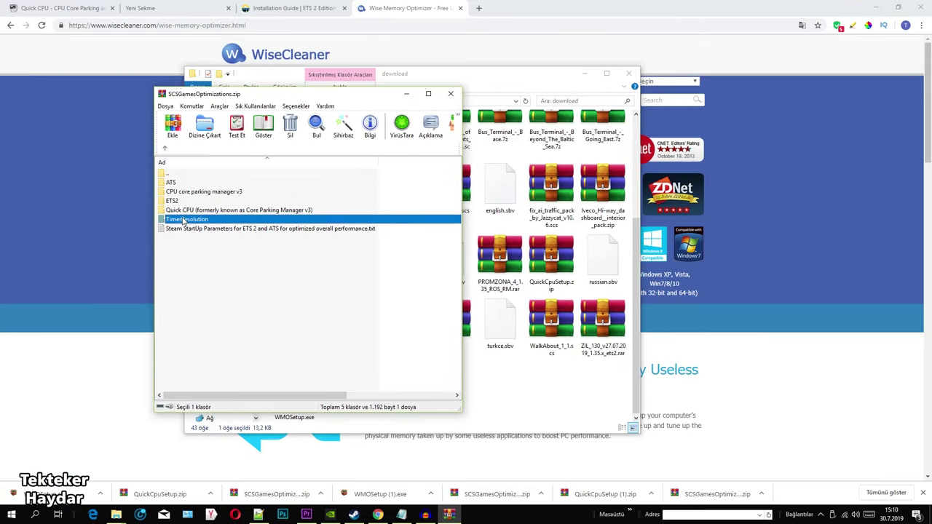
pyautogui.doubleClick(187, 220)
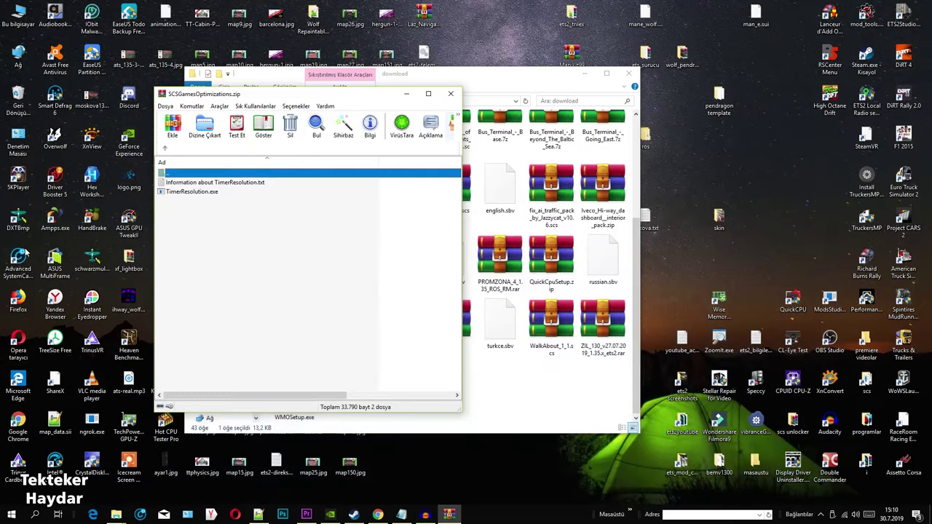
pyautogui.click(191, 192)
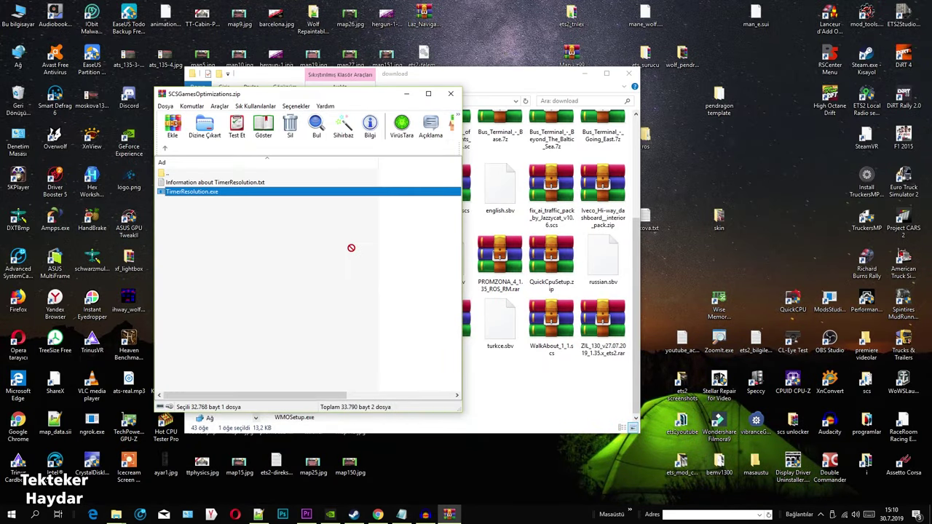
pyautogui.click(766, 309)
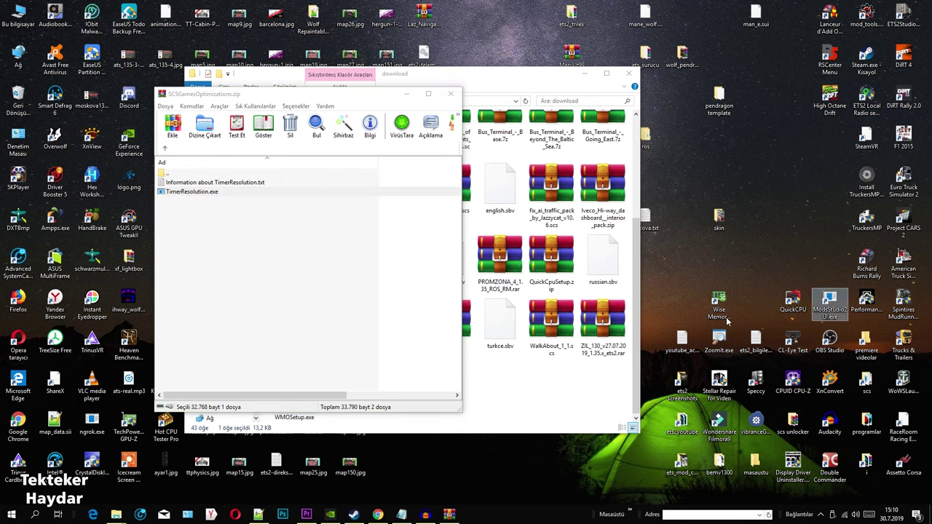
pyautogui.click(568, 76)
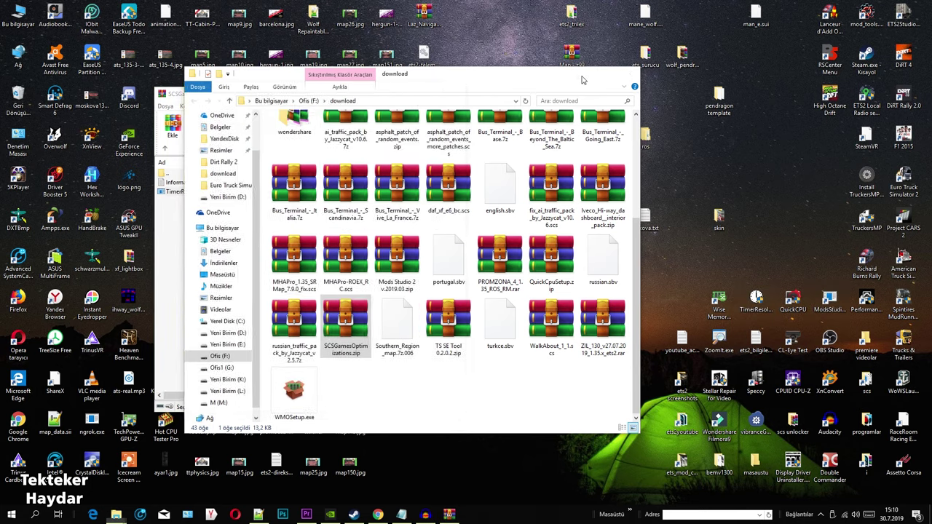
pyautogui.click(583, 73)
pyautogui.moveTo(457, 191); pyautogui.dragTo(753, 305)
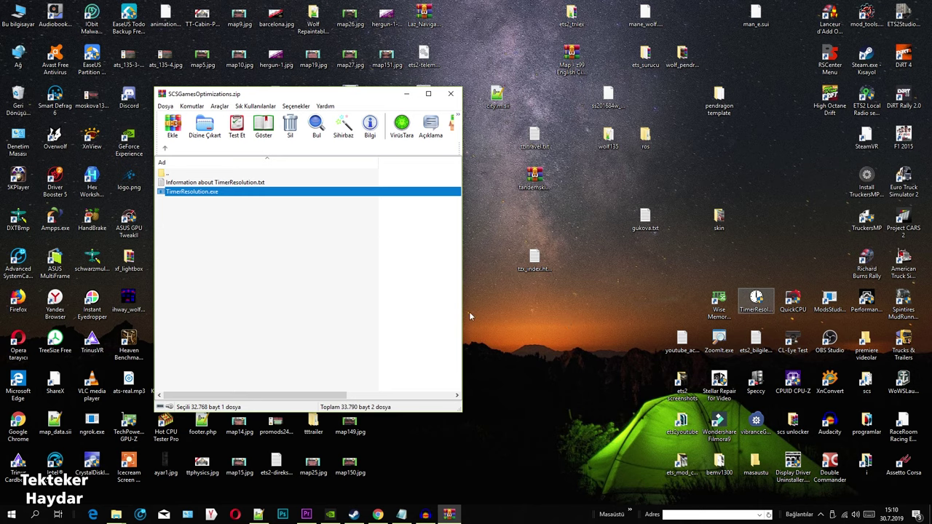
pyautogui.click(164, 147)
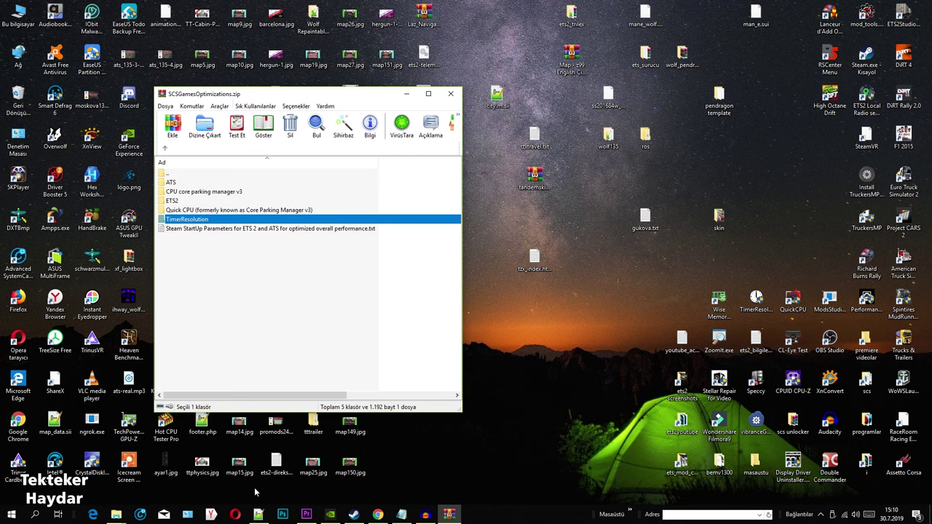
# Bring up the download folder and open QuickCpuSetup.zip.
pyautogui.moveTo(330, 516)
pyautogui.rightClick(115, 515)
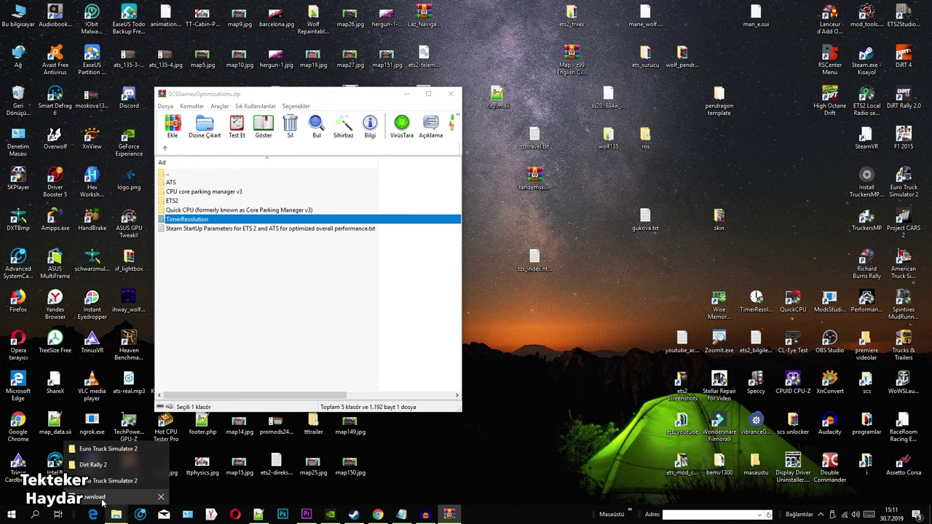
pyautogui.click(103, 501)
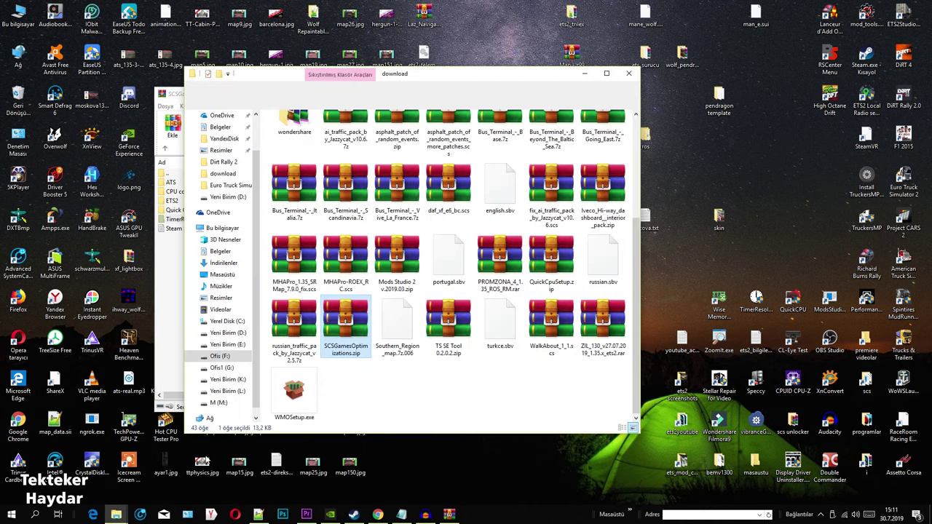
pyautogui.click(389, 396)
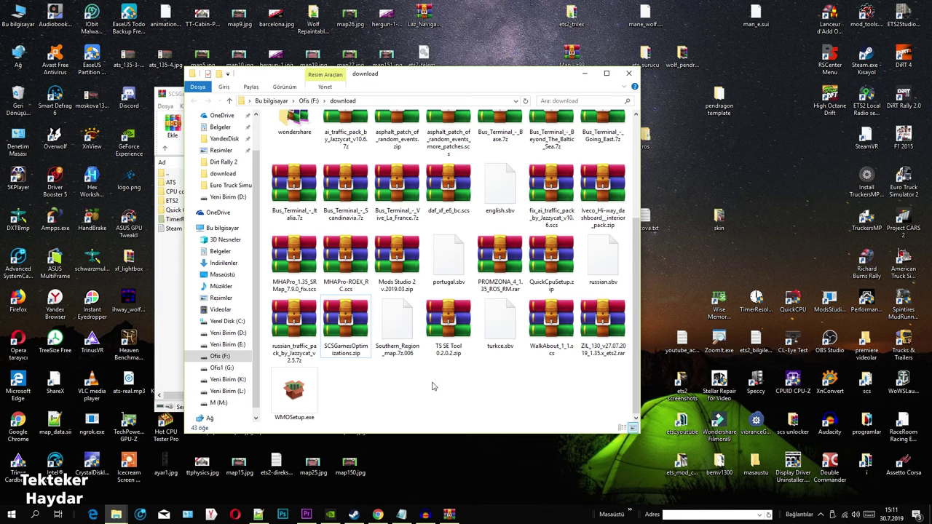
pyautogui.click(543, 269)
pyautogui.doubleClick(553, 261)
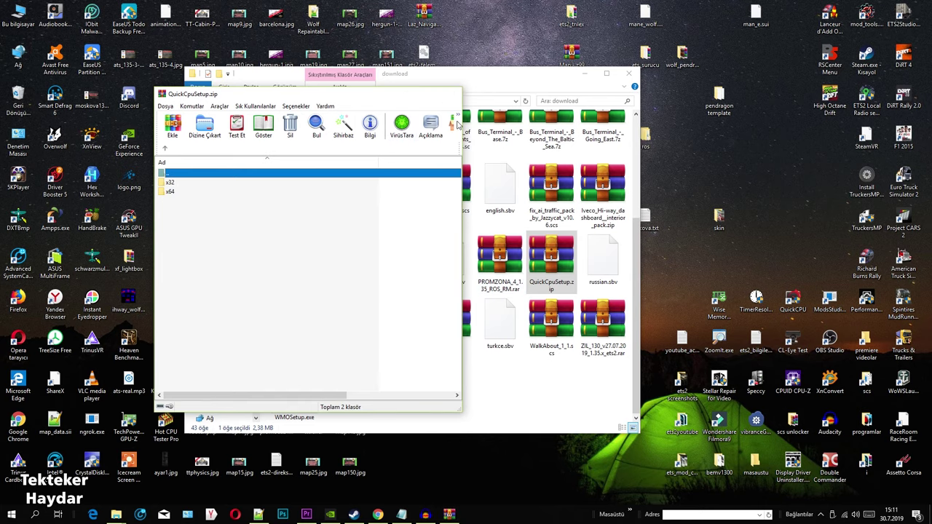
pyautogui.click(451, 93)
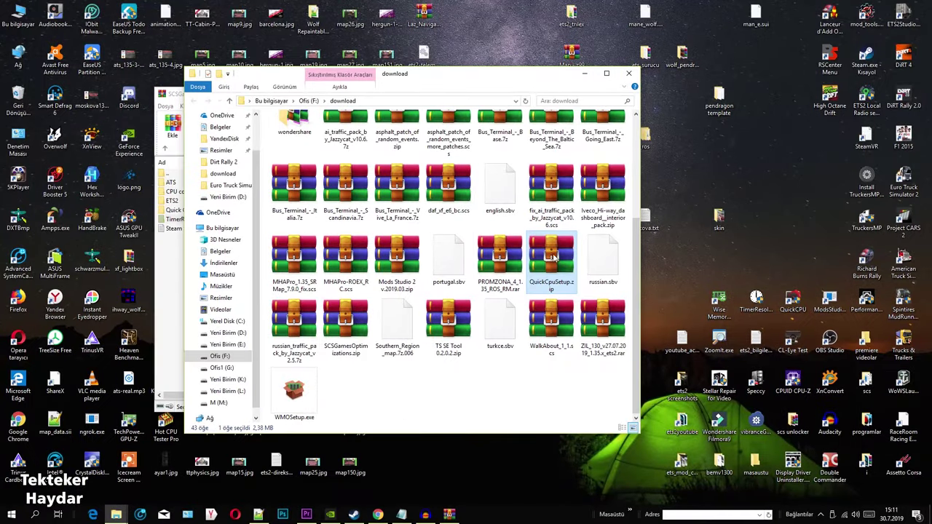
pyautogui.doubleClick(553, 263)
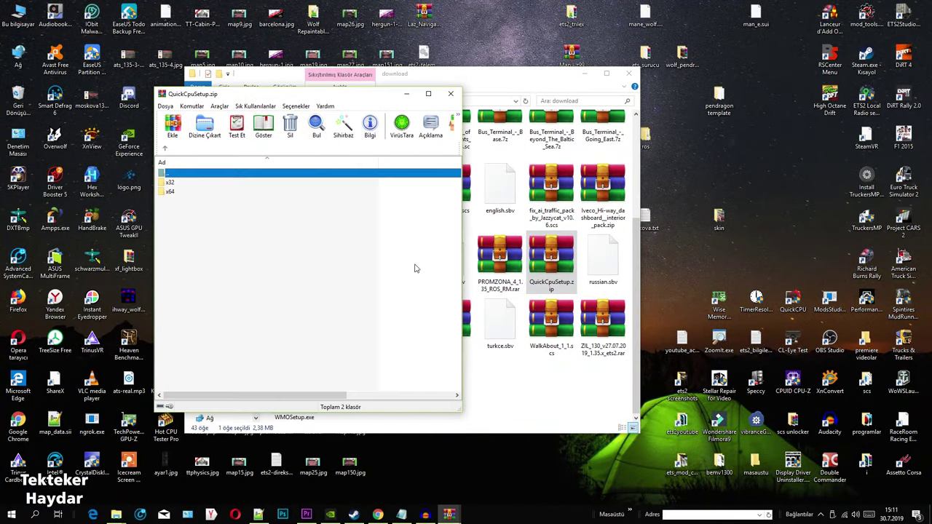
# Open the x64 folder inside the archive and select the QuickCpuSetup-3.1.0.0-x64.msi installer.
pyautogui.click(173, 182)
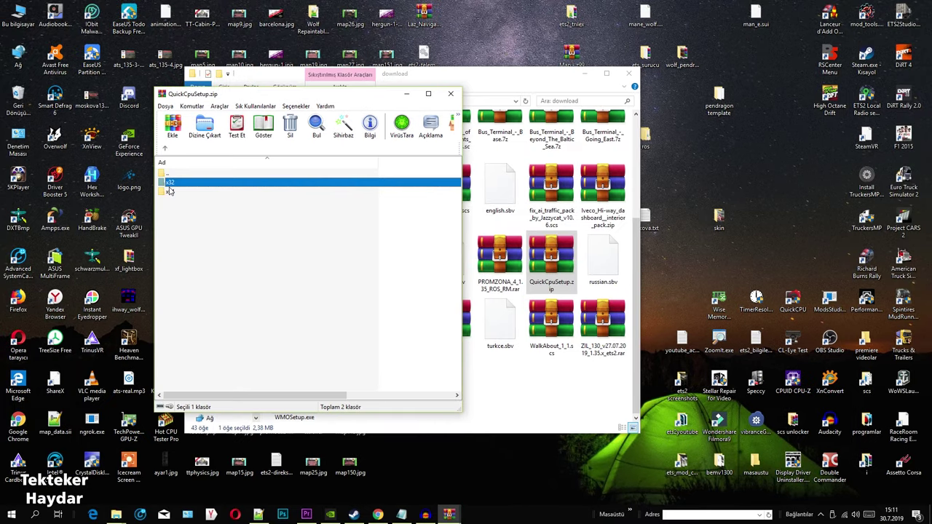
pyautogui.click(171, 192)
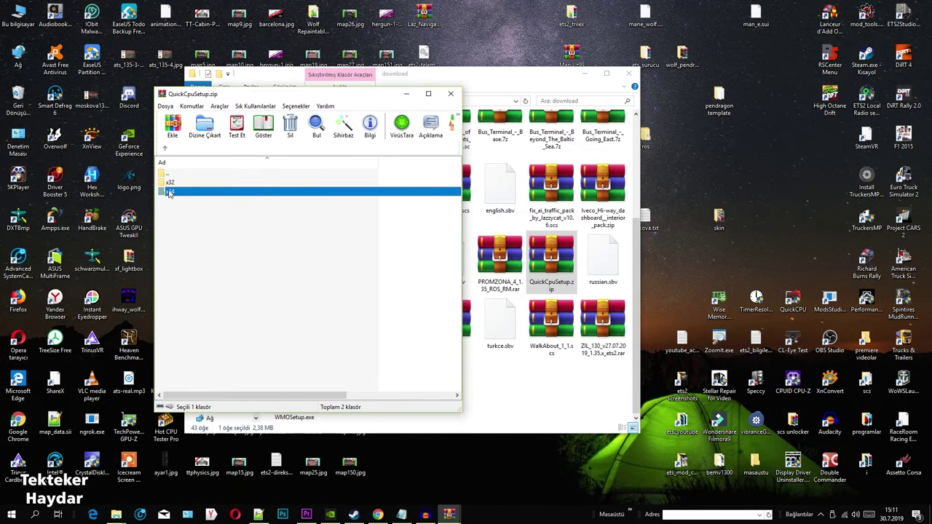
pyautogui.doubleClick(170, 193)
pyautogui.click(190, 184)
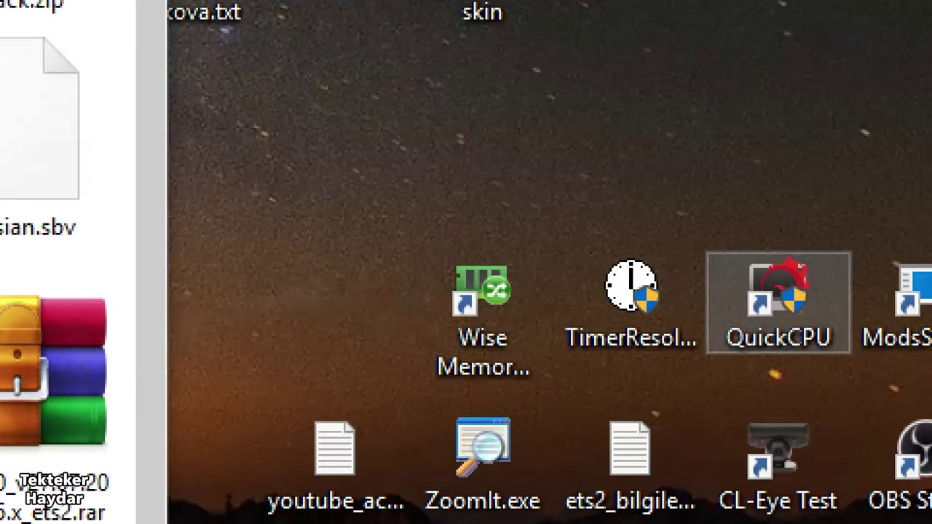
pyautogui.moveTo(753, 198)
pyautogui.mouseDown()
pyautogui.moveTo(707, 281)
pyautogui.moveTo(843, 260)
pyautogui.mouseUp()
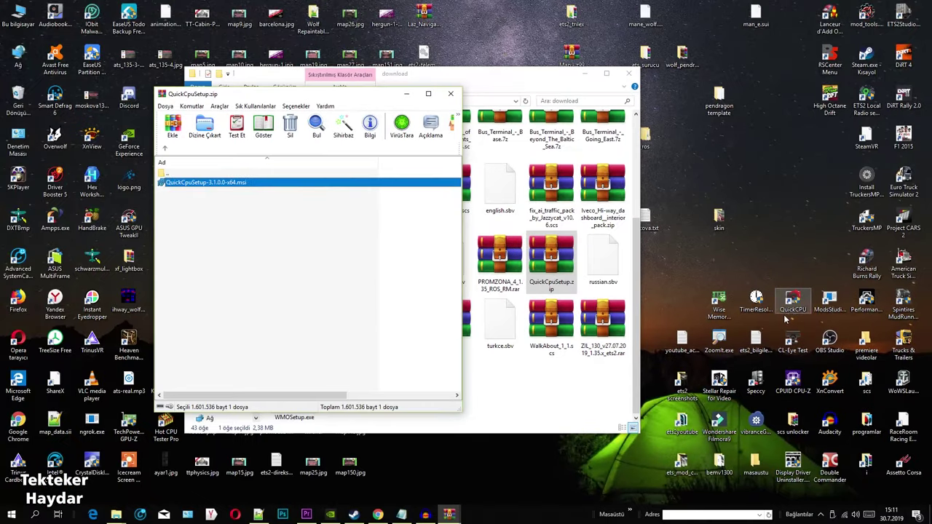
pyautogui.click(719, 305)
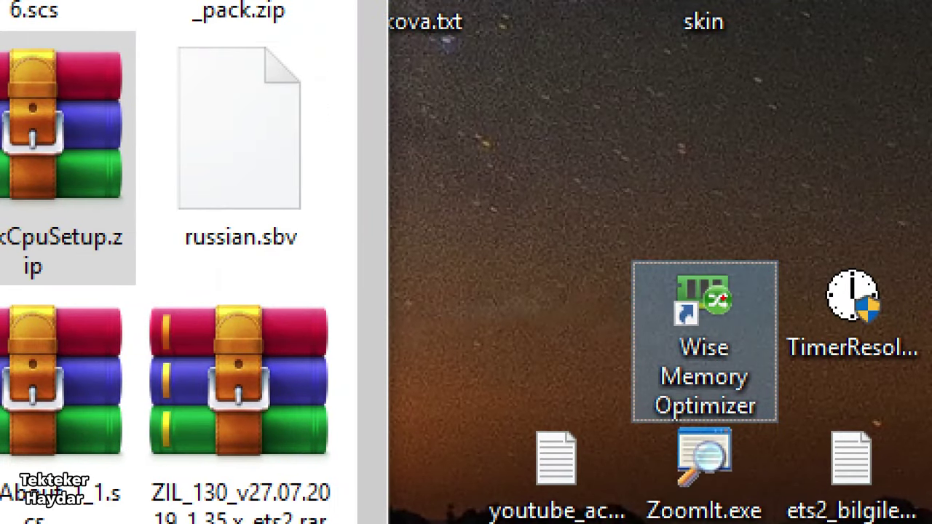
pyautogui.moveTo(670, 242)
pyautogui.mouseDown()
pyautogui.moveTo(624, 292)
pyautogui.moveTo(616, 213)
pyautogui.mouseUp()
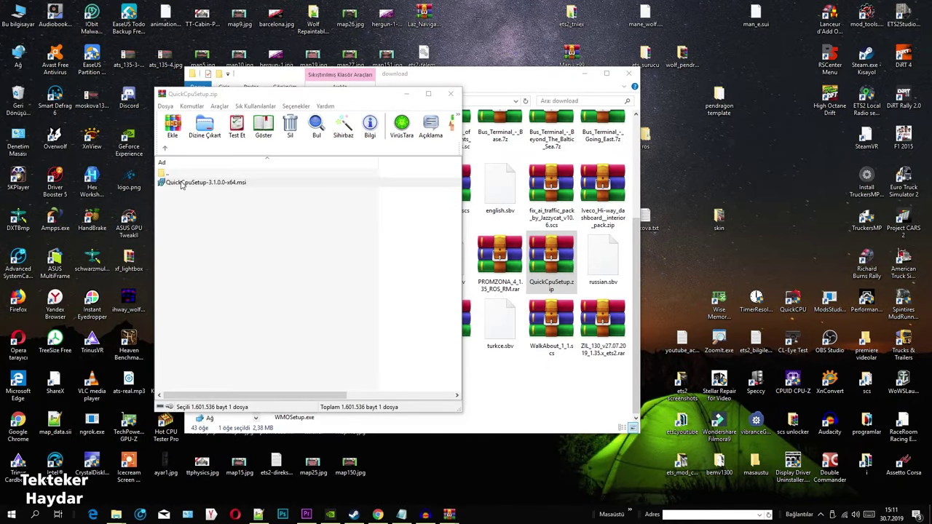
# Close QuickCpuSetup.zip and minimize the download folder and SCSGamesOptimizations.zip windows to clear the desktop.
pyautogui.click(451, 93)
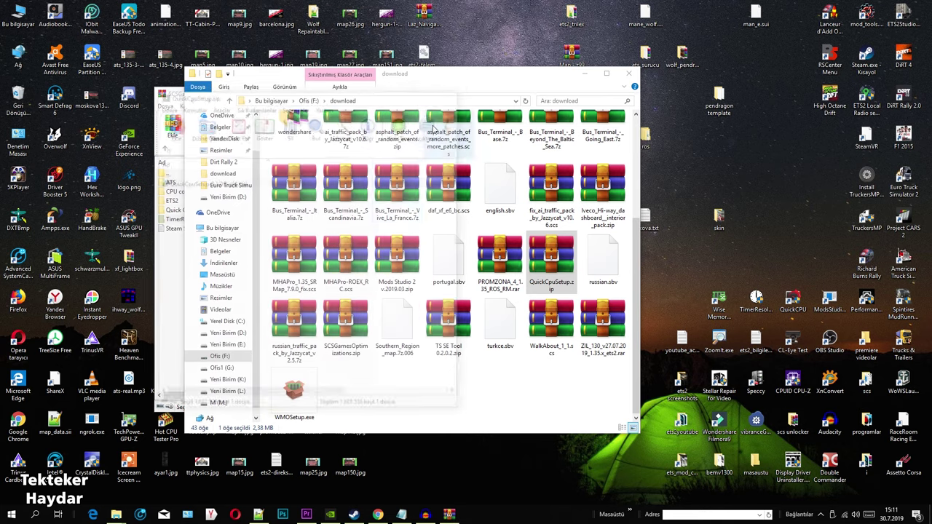
pyautogui.click(585, 73)
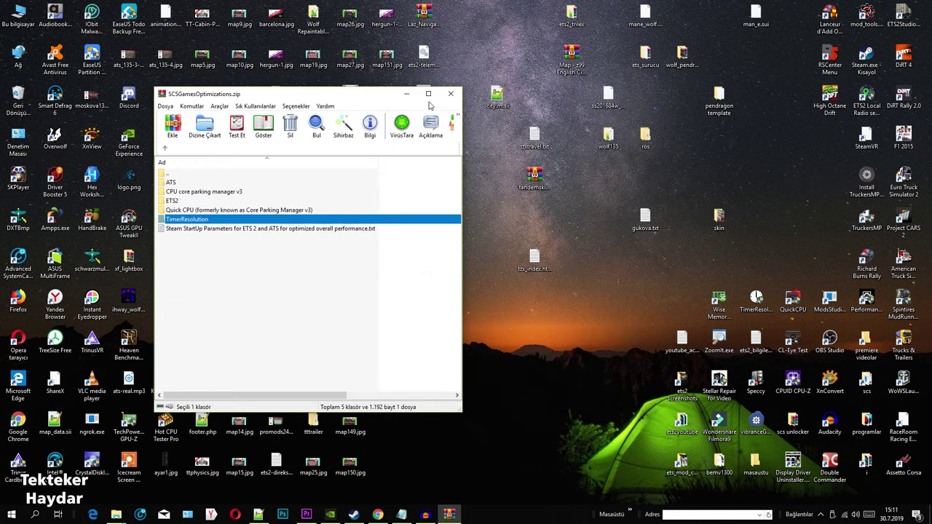
pyautogui.click(405, 93)
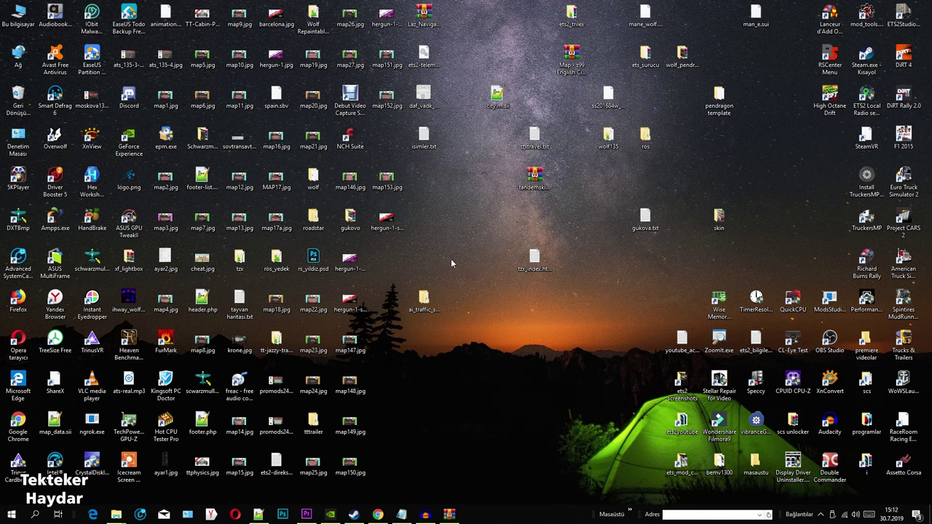
# Set the QuickCPU desktop shortcut's advanced properties to run as administrator and apply the change with administrator permission.
pyautogui.click(792, 300)
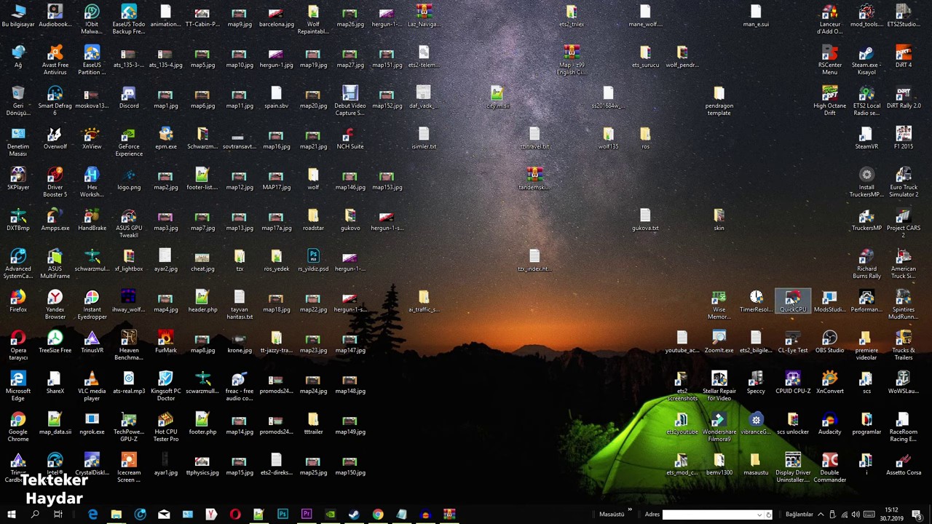
pyautogui.rightClick(793, 301)
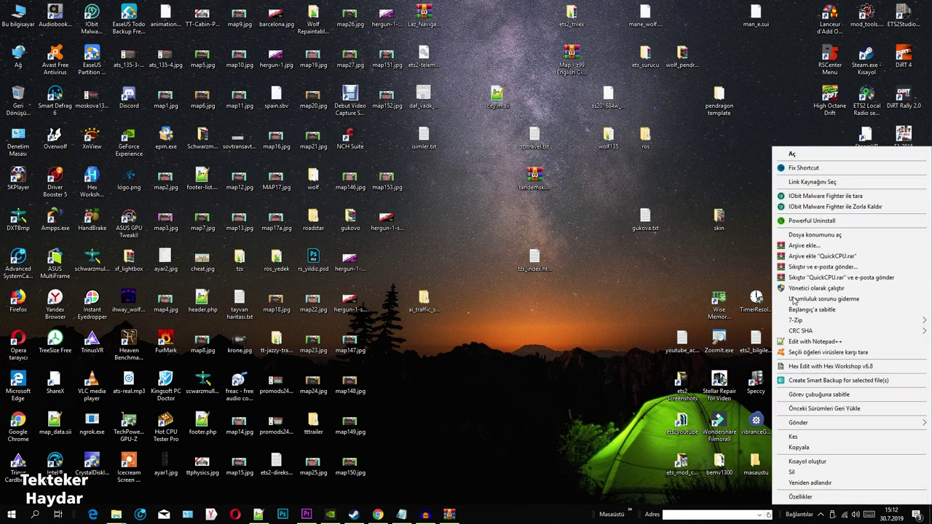
pyautogui.click(804, 496)
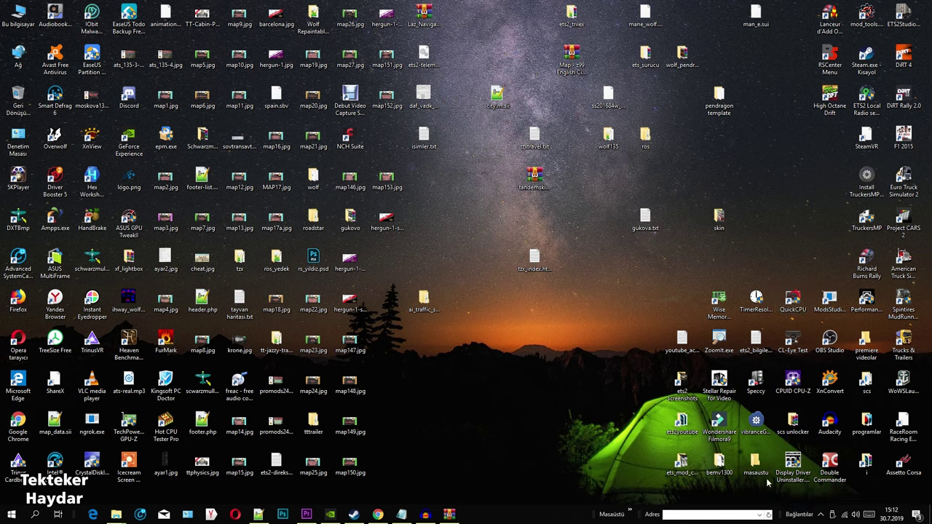
pyautogui.moveTo(792, 255); pyautogui.dragTo(339, 128)
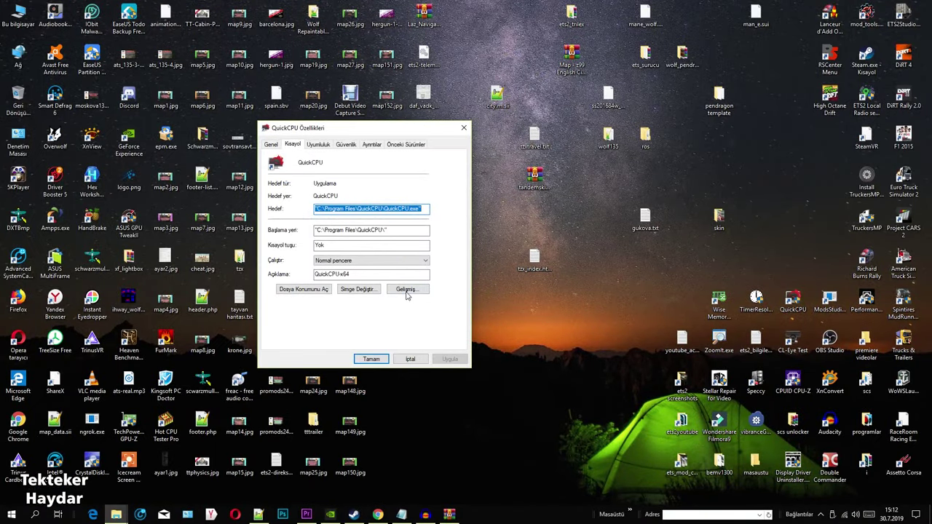
pyautogui.click(407, 290)
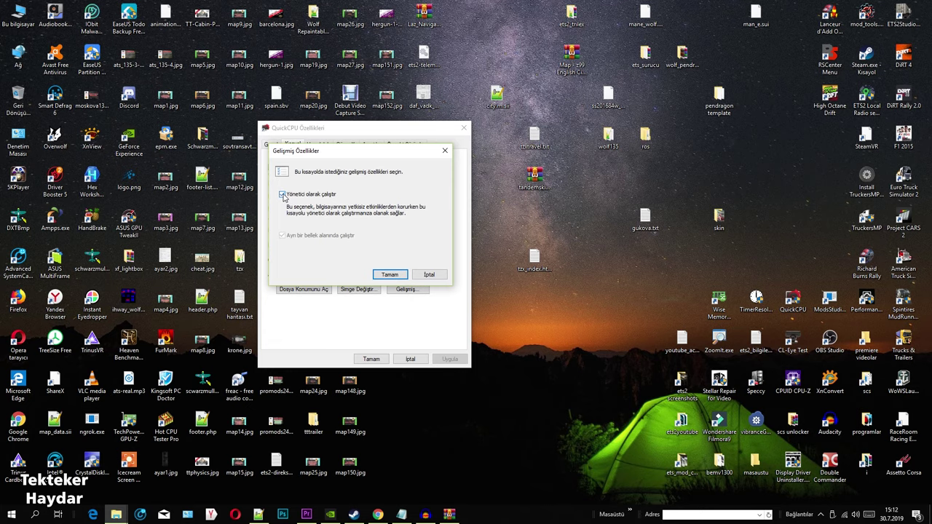
pyautogui.click(282, 195)
pyautogui.click(379, 278)
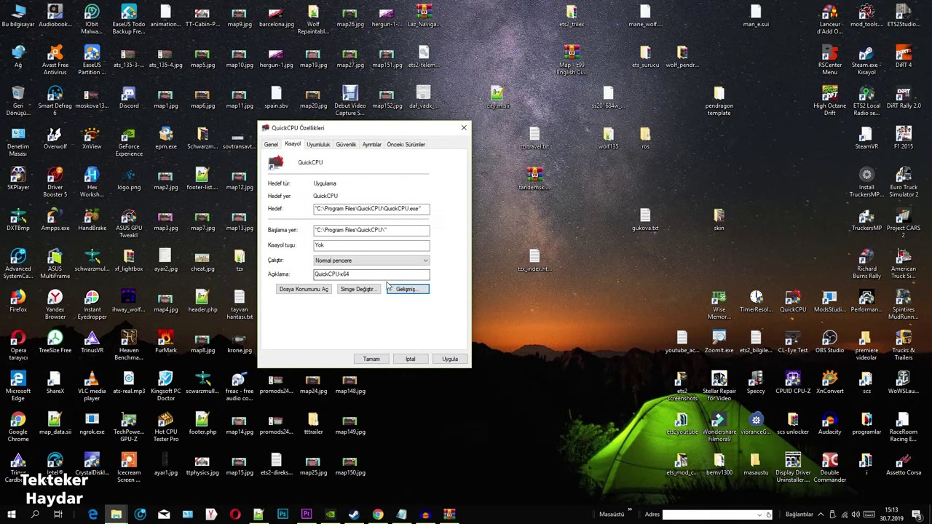
pyautogui.click(451, 358)
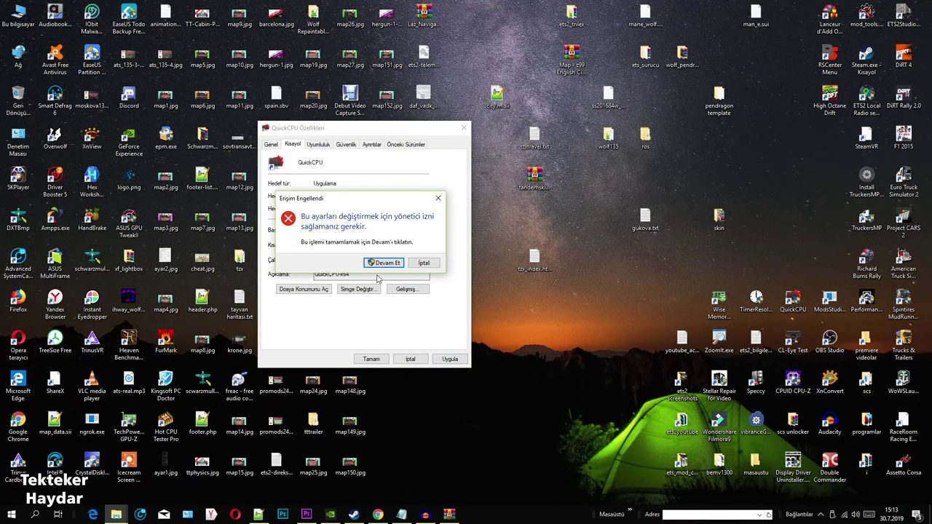
pyautogui.click(384, 263)
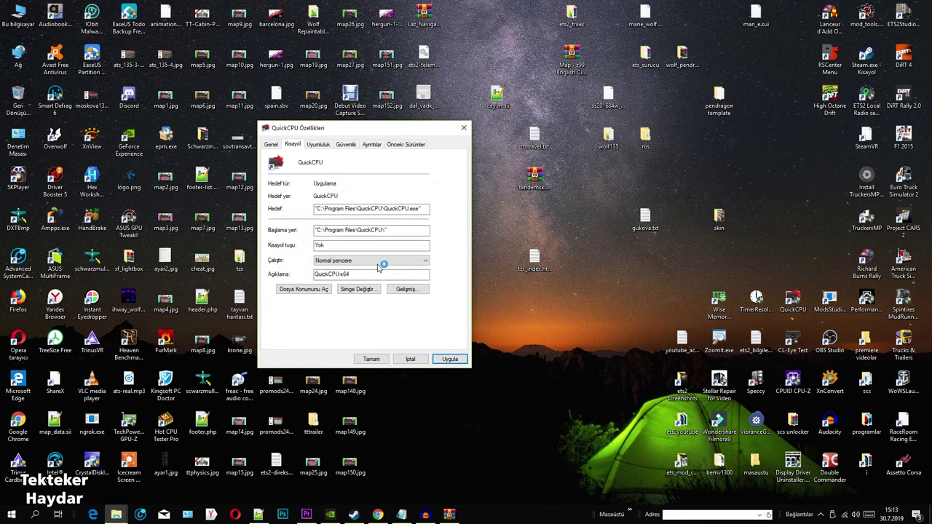
pyautogui.click(373, 359)
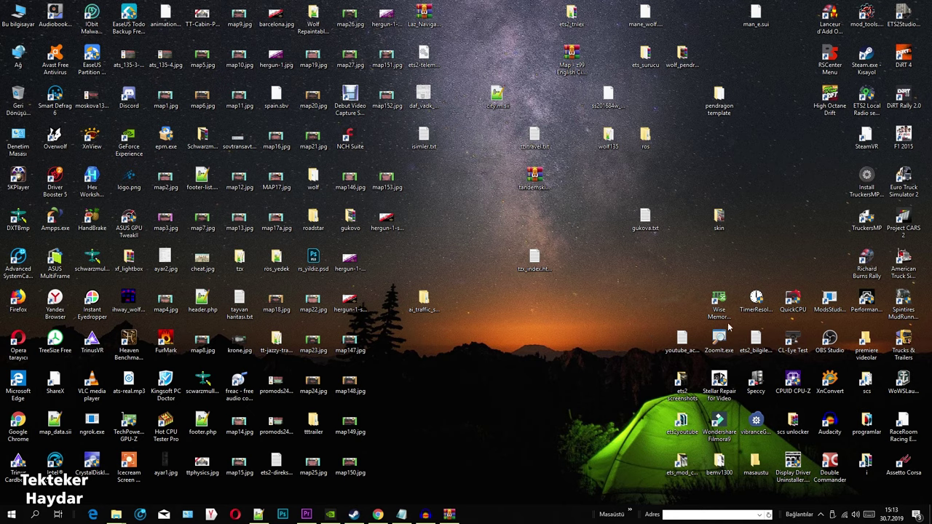
pyautogui.rightClick(793, 301)
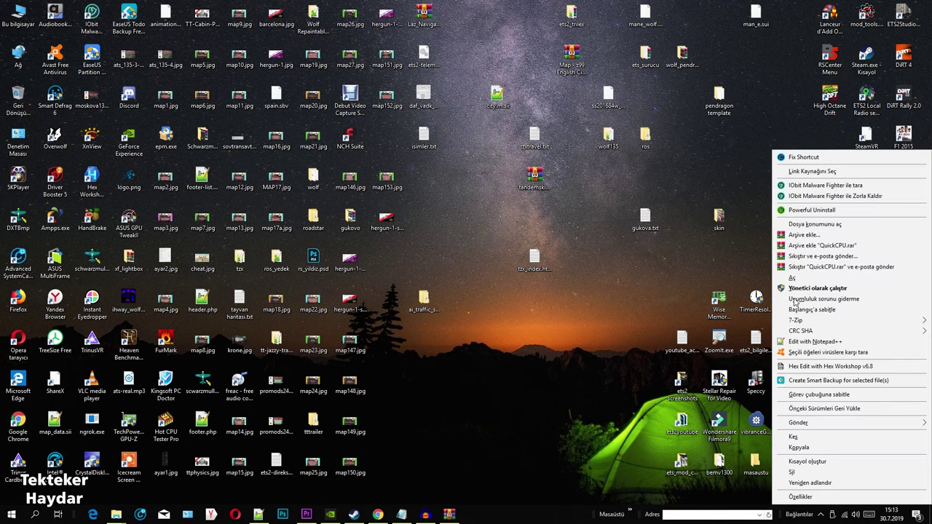
pyautogui.click(733, 253)
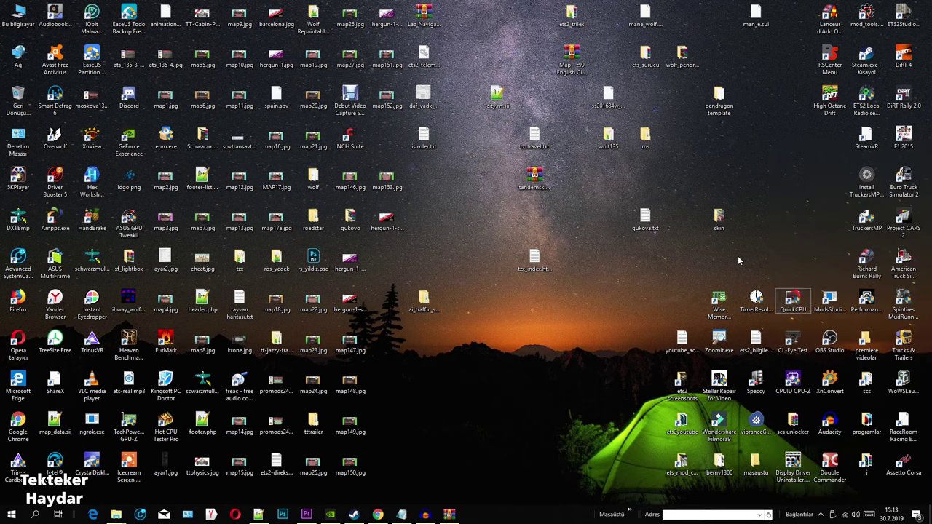
pyautogui.rightClick(792, 301)
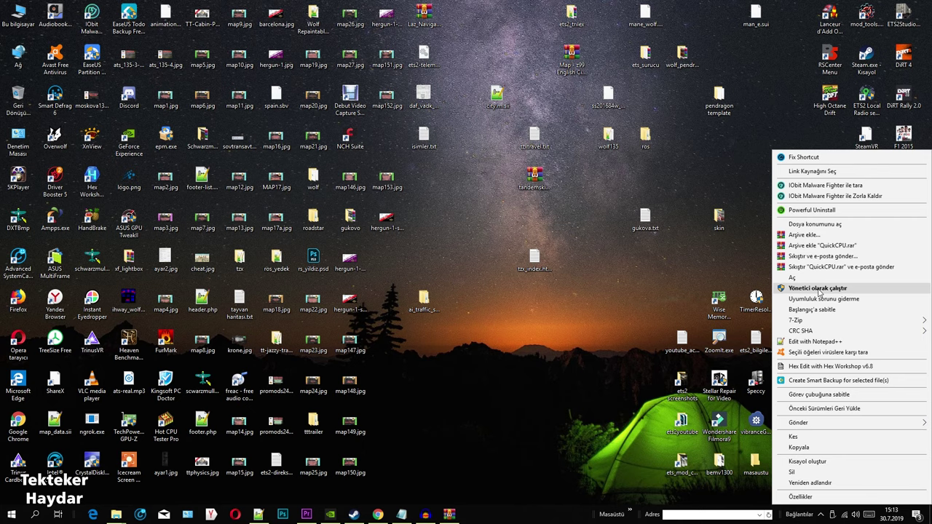
pyautogui.click(754, 261)
# Launch QuickCPU from its desktop shortcut and allow it to make changes to the device.
pyautogui.doubleClick(793, 300)
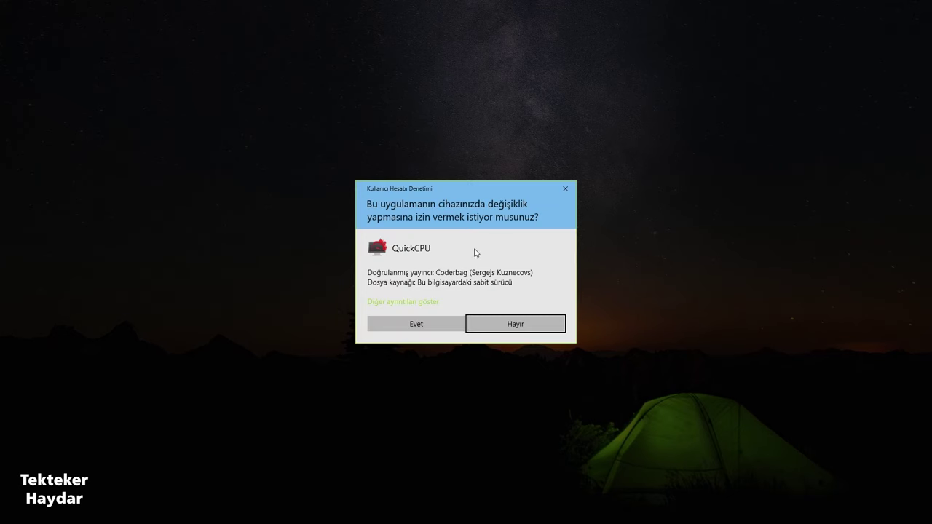
pyautogui.click(416, 324)
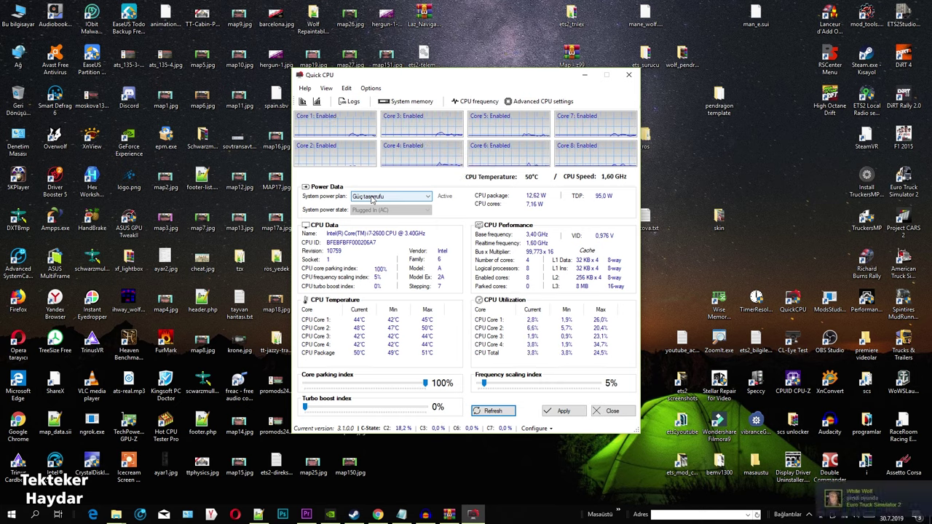
# Examine the system power plan options, the CPU temperatures, and the core parking and turbo boost indexes.
pyautogui.click(372, 197)
pyautogui.click(372, 197)
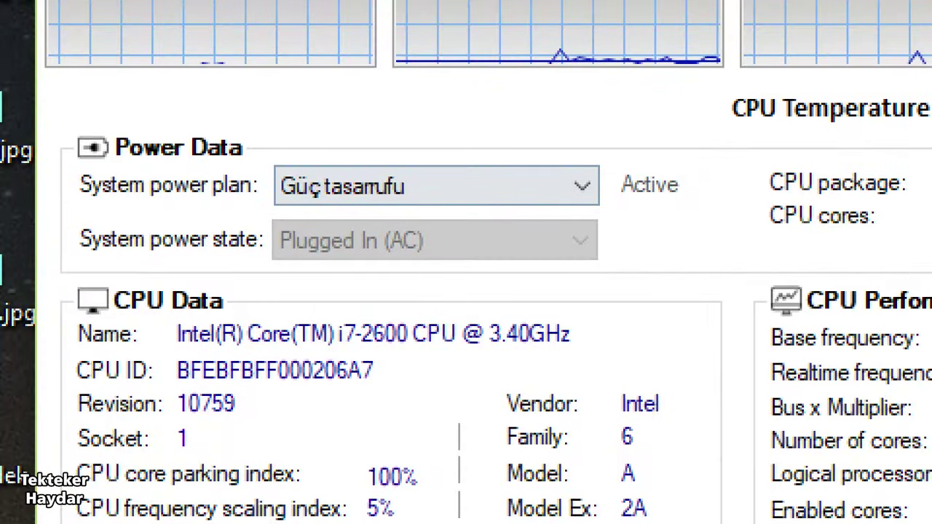
pyautogui.moveTo(378, 143)
pyautogui.mouseDown()
pyautogui.moveTo(386, 211)
pyautogui.moveTo(353, 120)
pyautogui.mouseUp()
pyautogui.press('Escape')
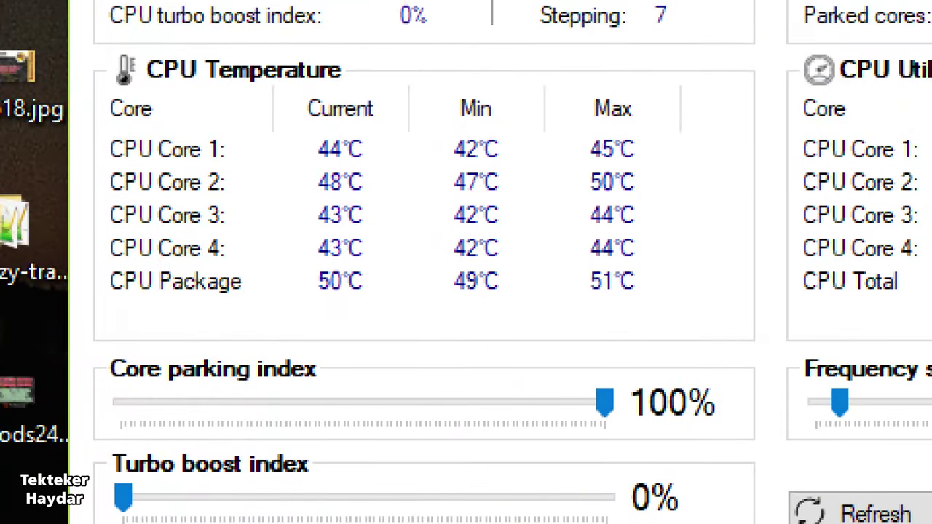
pyautogui.moveTo(328, 325)
pyautogui.mouseDown()
pyautogui.moveTo(2, 335)
pyautogui.moveTo(737, 432)
pyautogui.moveTo(193, 261)
pyautogui.mouseUp()
pyautogui.press('Escape')
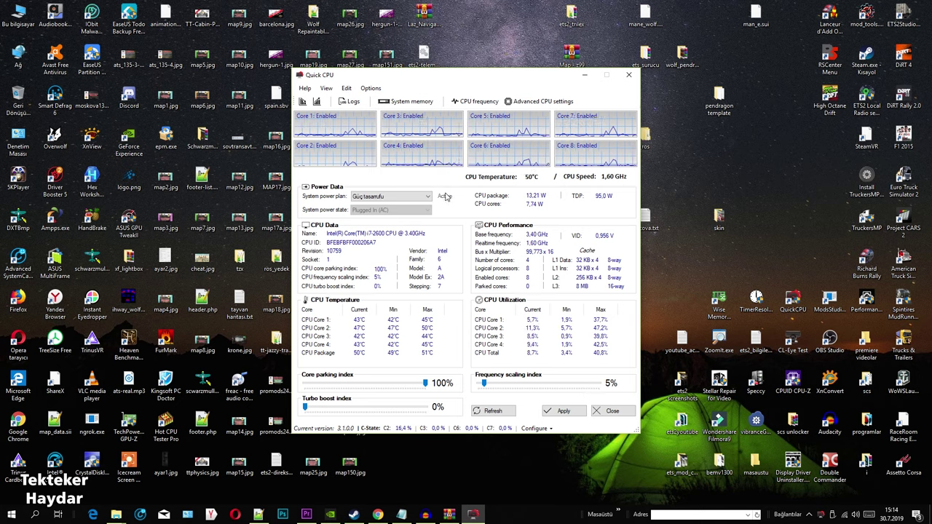
# Choose Dengeli as the system power plan and set it as active.
pyautogui.click(388, 198)
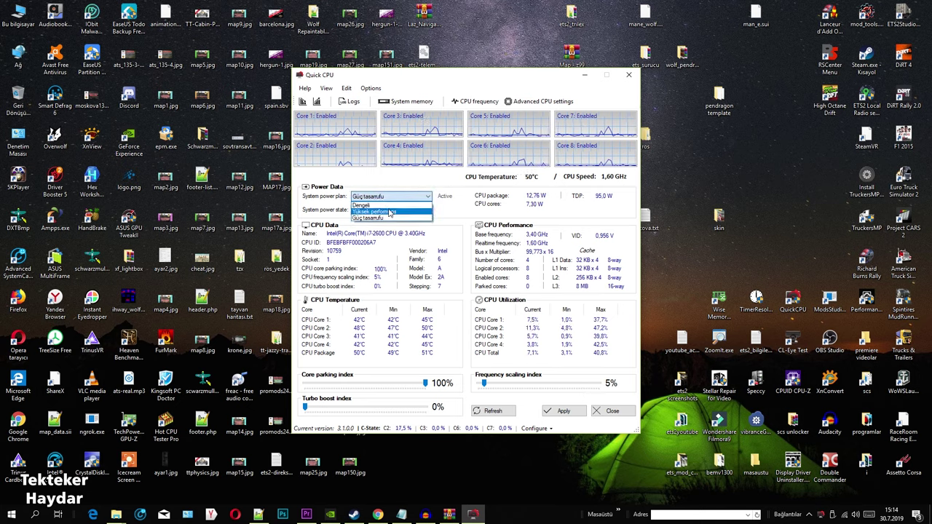
pyautogui.click(379, 205)
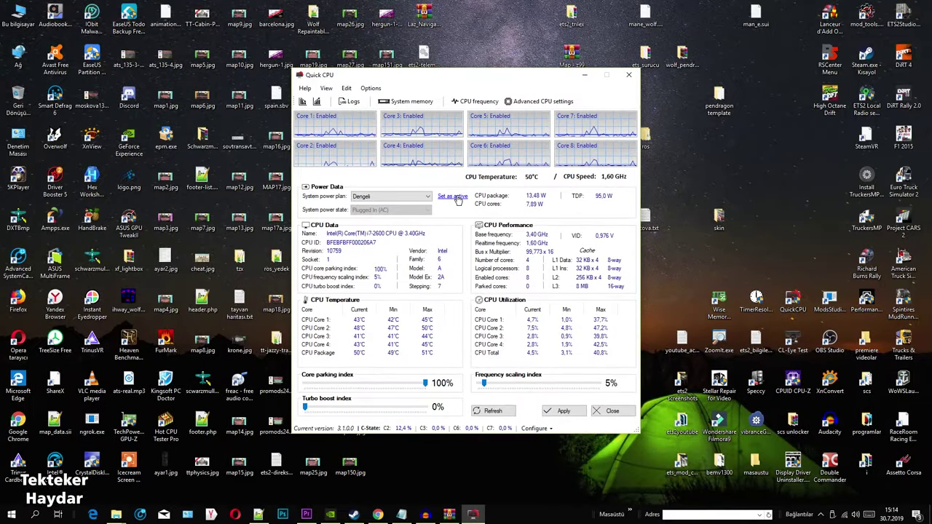
pyautogui.click(453, 197)
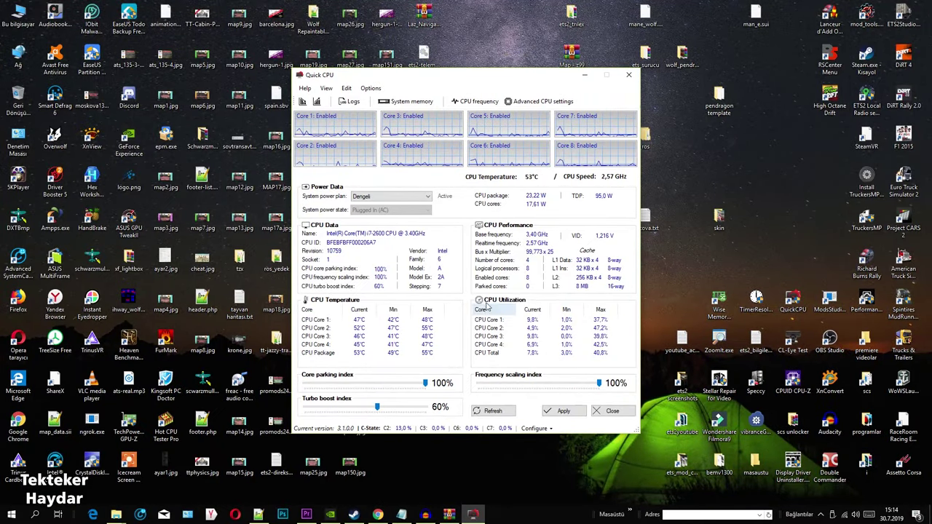
# Set the Yüksek performans system power plan as active, apply the changes, and minimize the Quick CPU window.
pyautogui.click(386, 196)
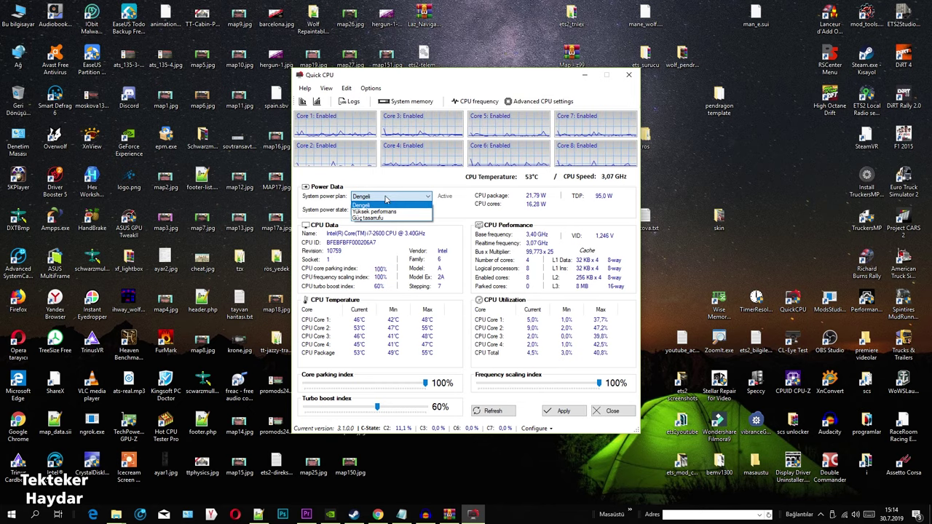
pyautogui.click(391, 212)
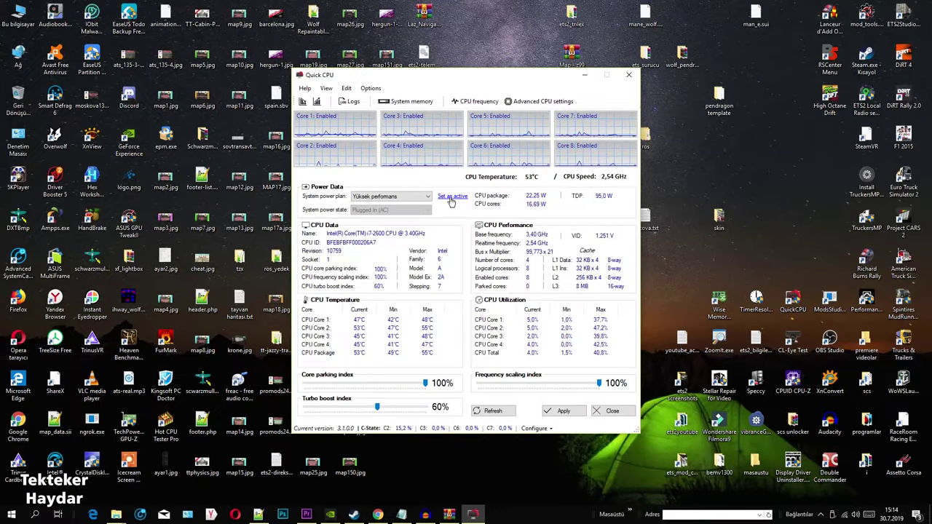
pyautogui.click(453, 196)
pyautogui.click(562, 412)
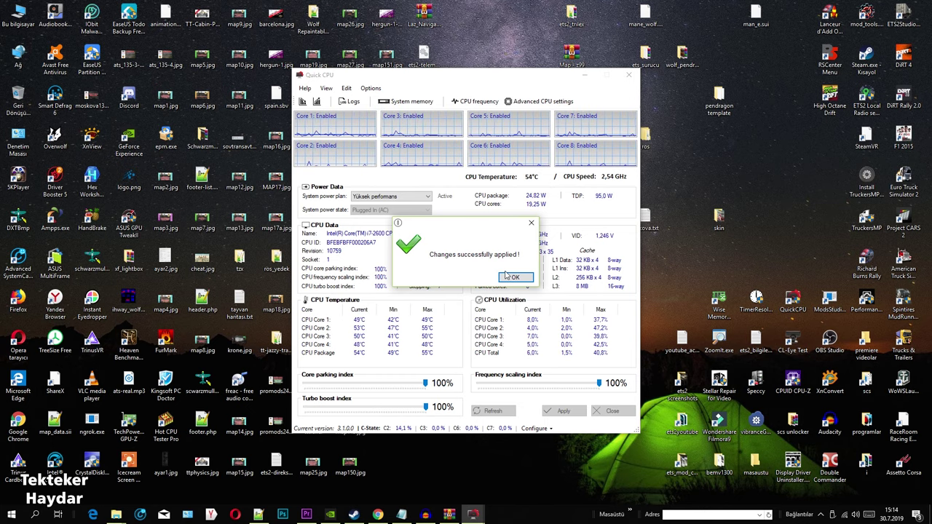
pyautogui.press('Return')
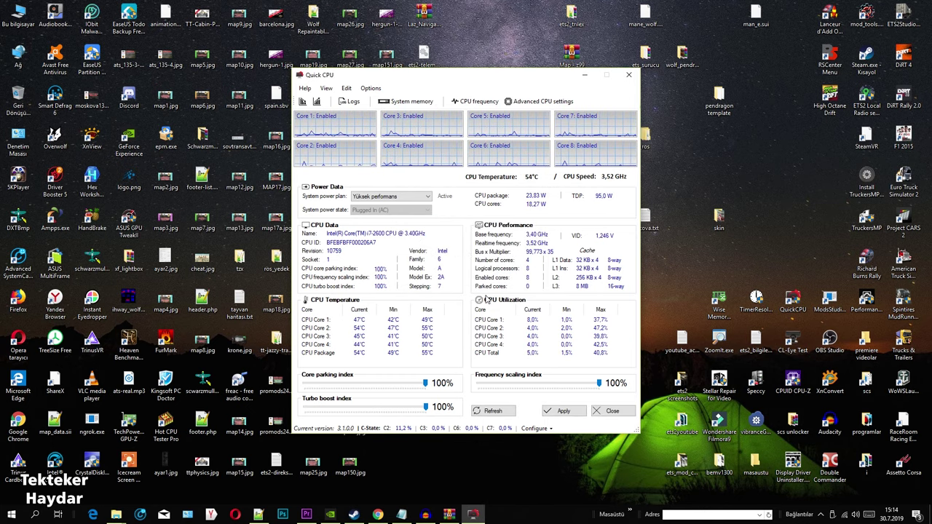
pyautogui.click(584, 75)
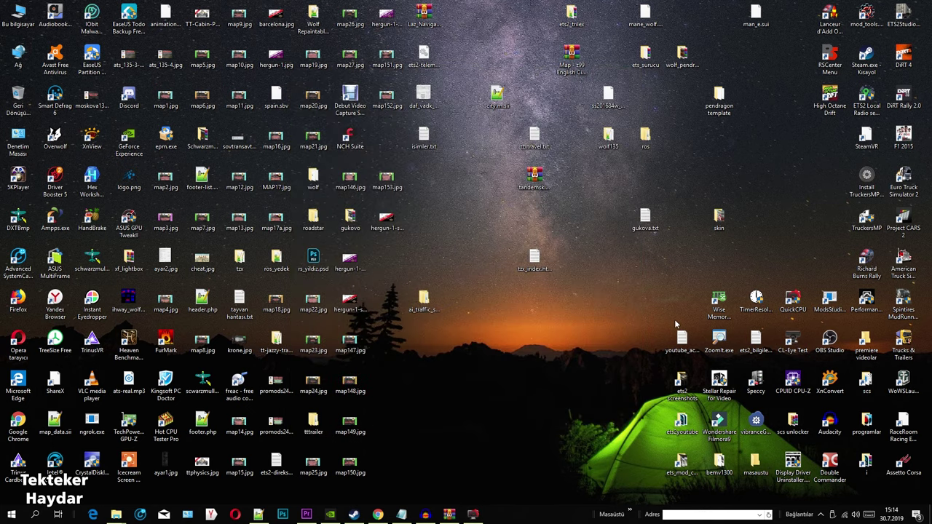
# Open TimerResolution, try the Maximum and Default resolutions, leave it on Maximum, and minimize its window.
pyautogui.doubleClick(756, 300)
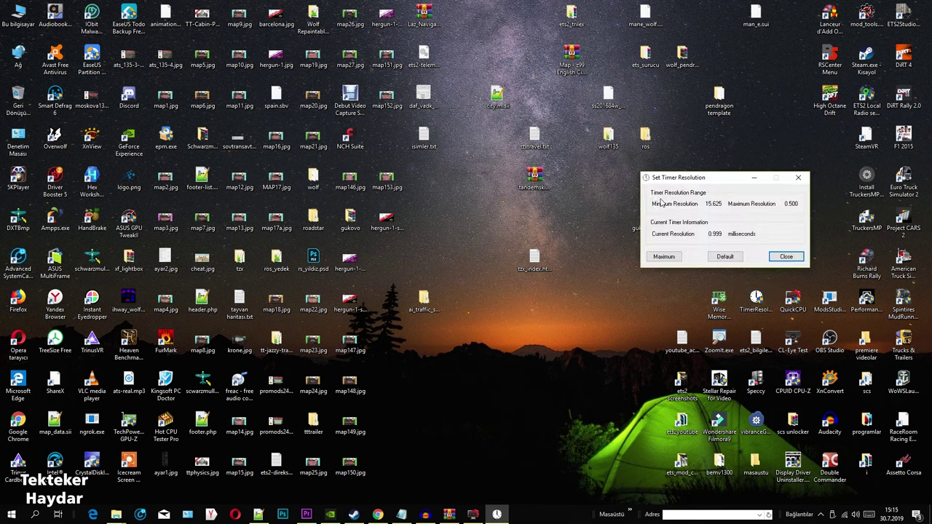
pyautogui.click(663, 259)
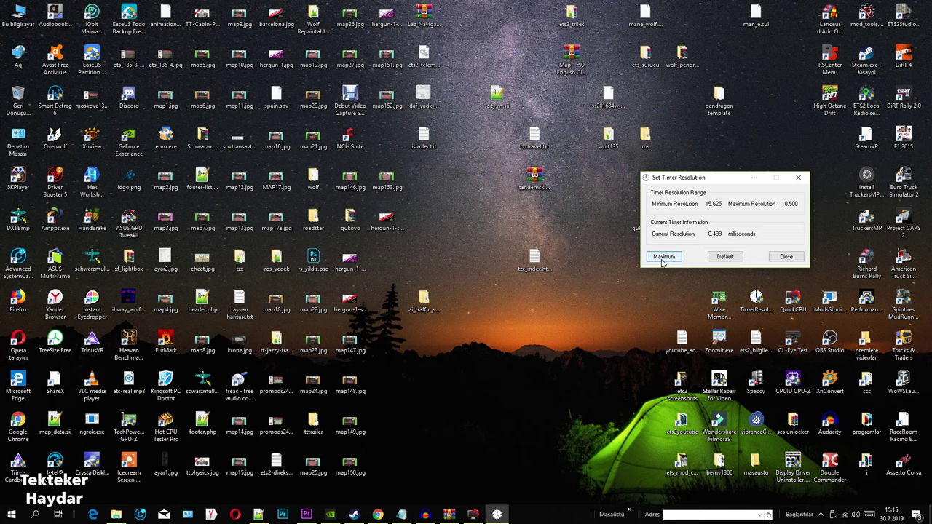
pyautogui.moveTo(717, 180); pyautogui.dragTo(597, 288)
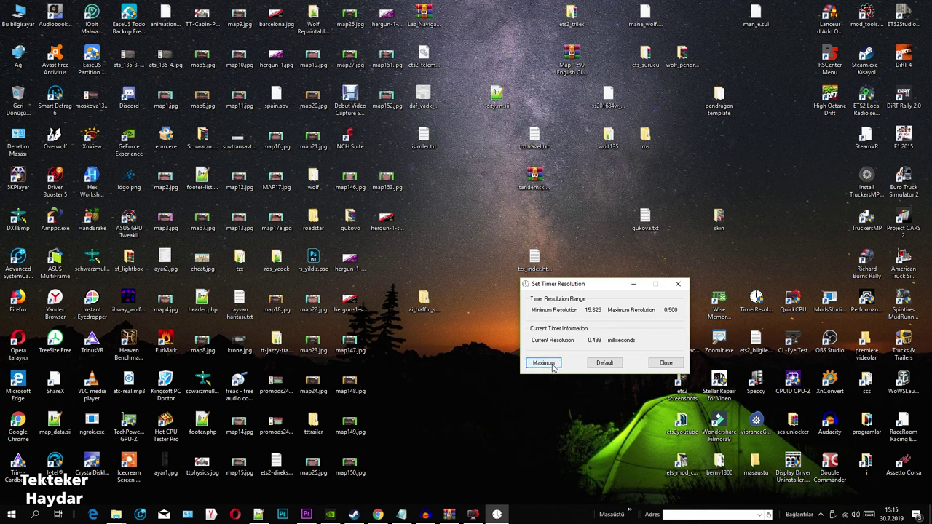
pyautogui.click(602, 364)
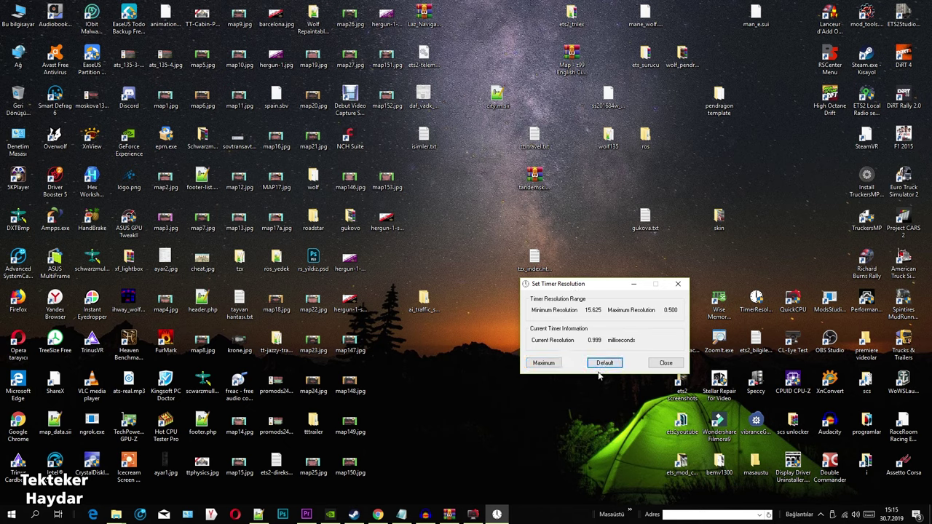
pyautogui.click(542, 365)
pyautogui.click(633, 285)
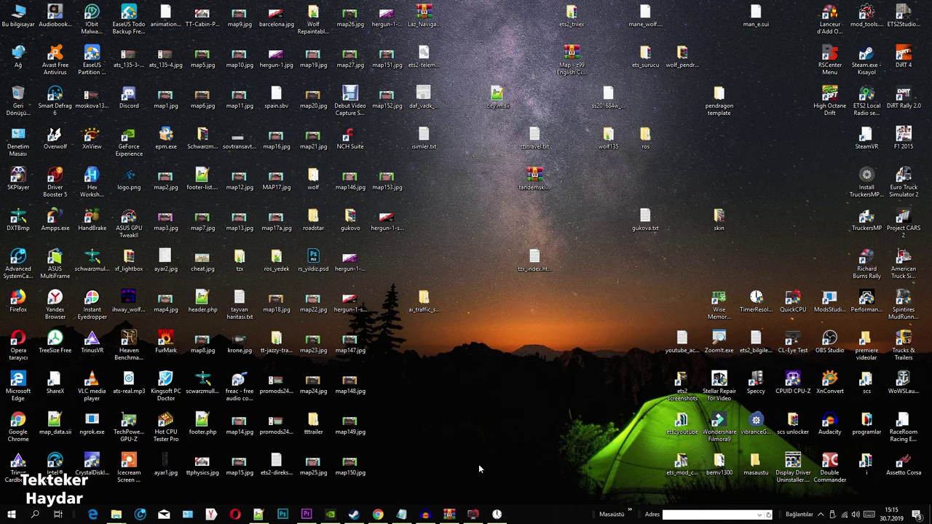
# Bring the minimized Quick CPU window back up to review its settings.
pyautogui.click(474, 515)
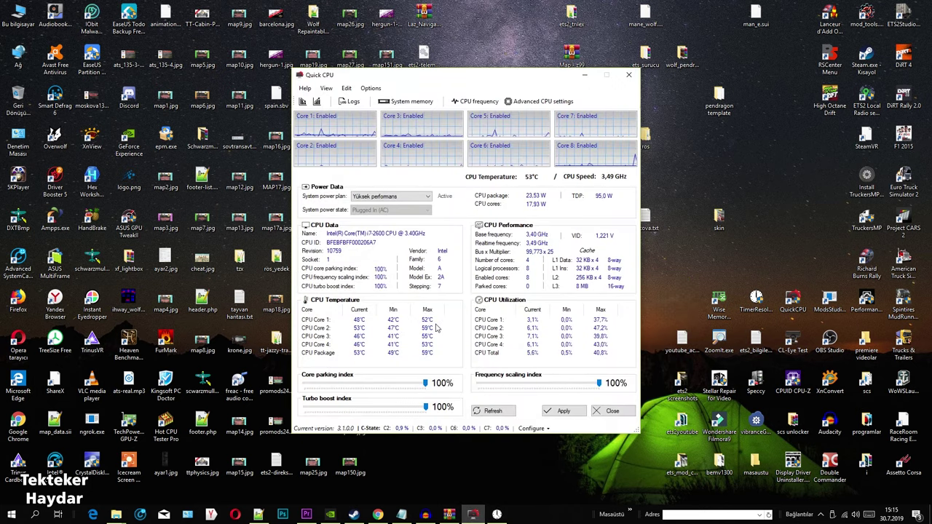
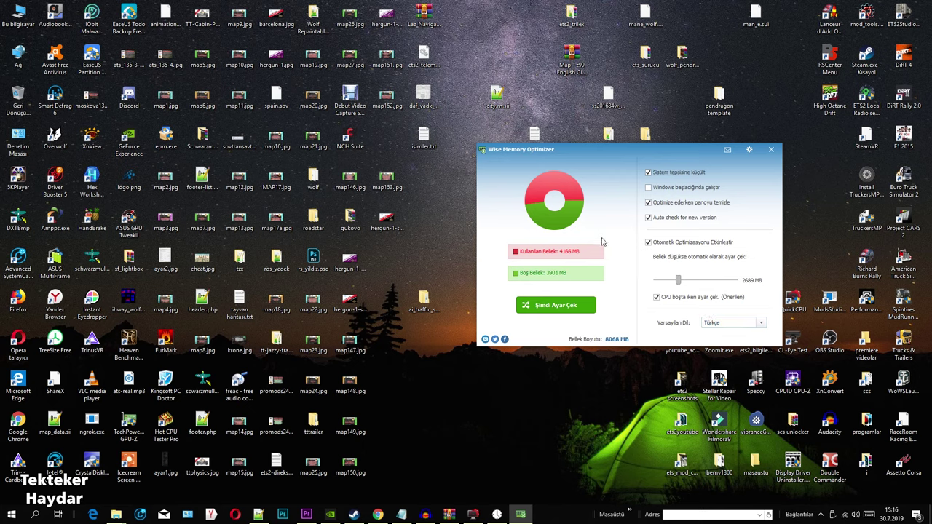
# In Wise Memory Optimizer, change the default language to Português (Brasil).
pyautogui.click(719, 325)
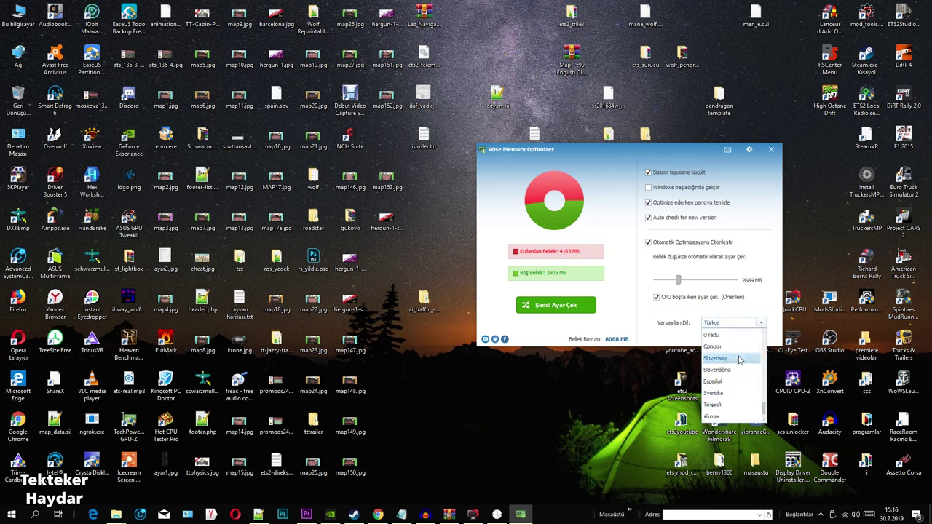
pyautogui.scroll(2, 739, 359)
pyautogui.scroll(3, 739, 359)
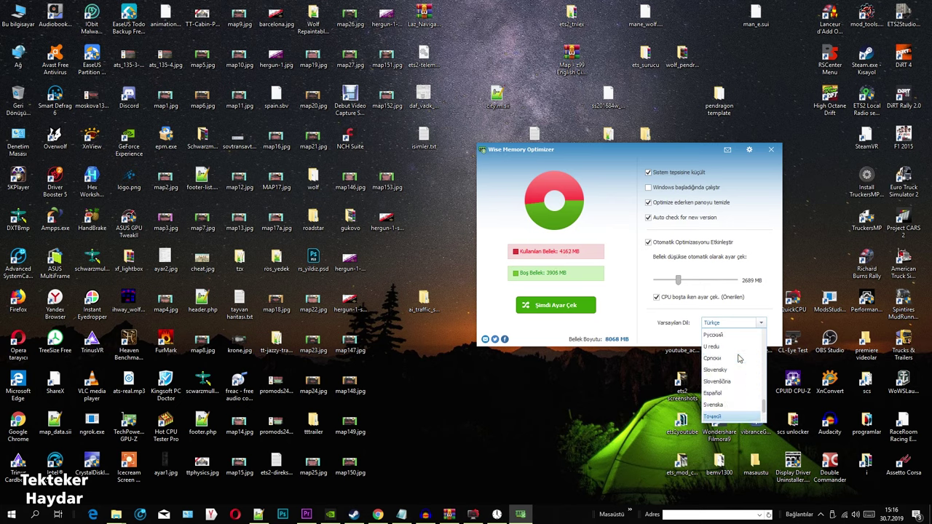
pyautogui.scroll(4, 739, 358)
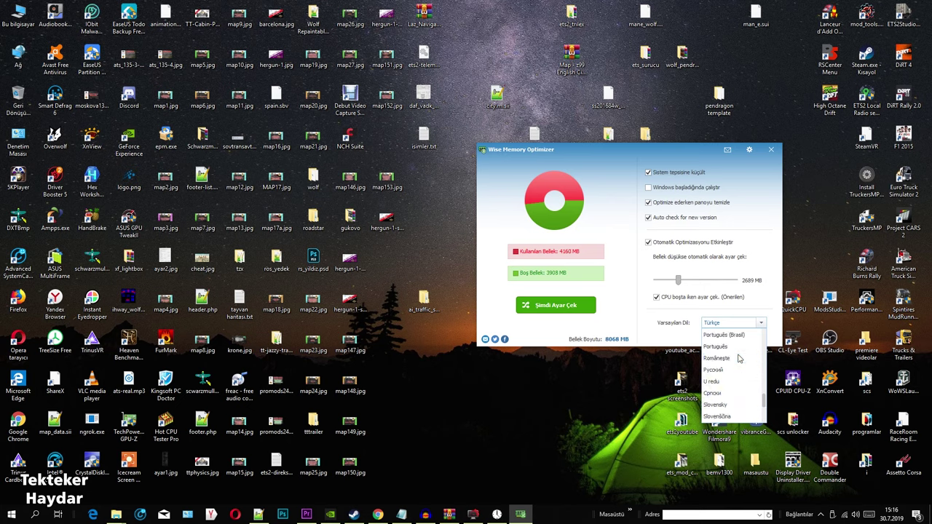
pyautogui.click(733, 358)
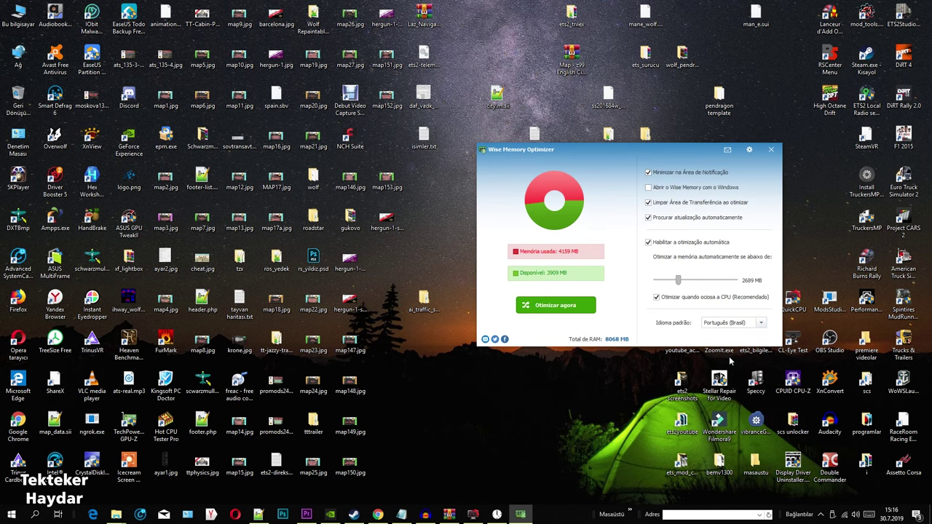
# Change the default language of Wise Memory Optimizer to Русский.
pyautogui.click(721, 325)
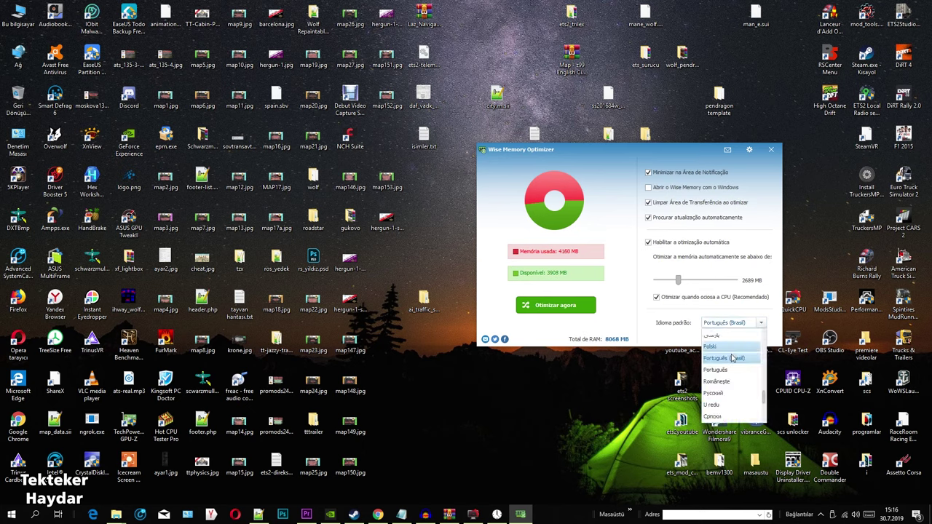
pyautogui.scroll(-1, 734, 372)
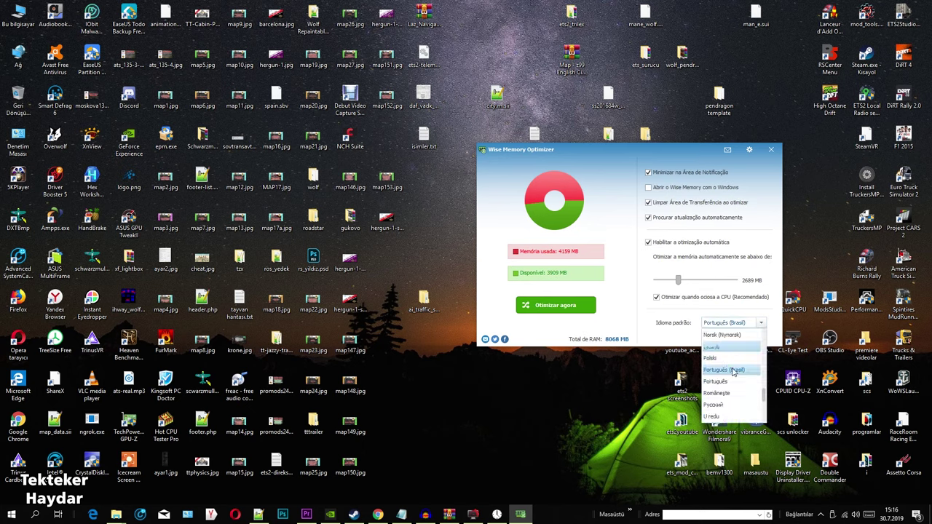
pyautogui.scroll(-3, 733, 371)
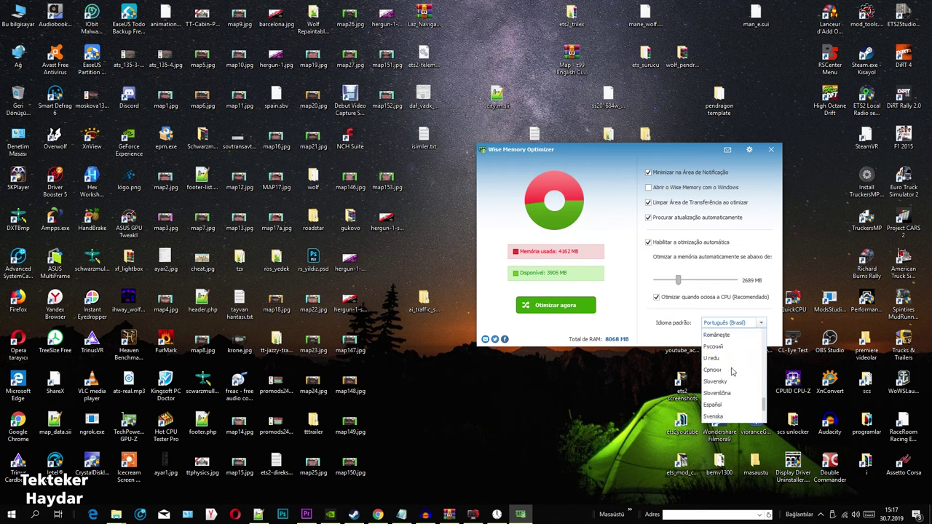
pyautogui.scroll(-1, 732, 371)
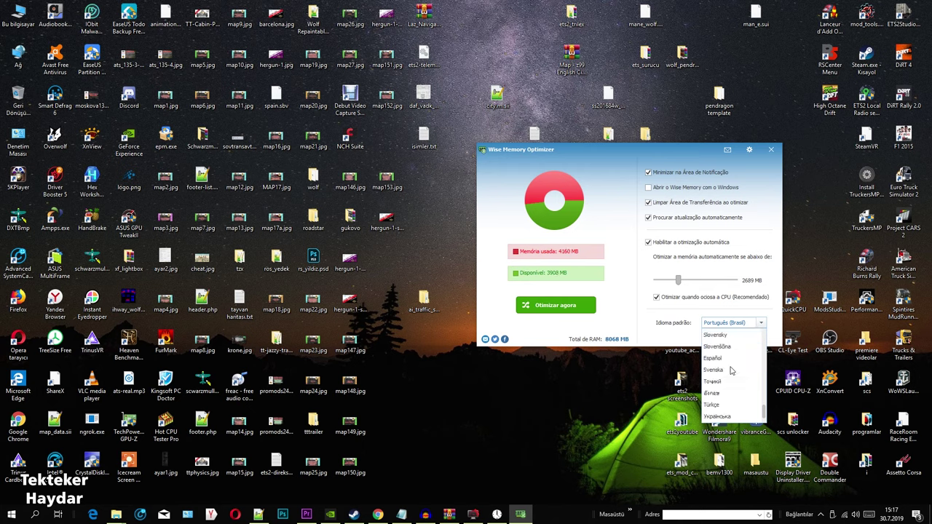
pyautogui.scroll(2, 732, 371)
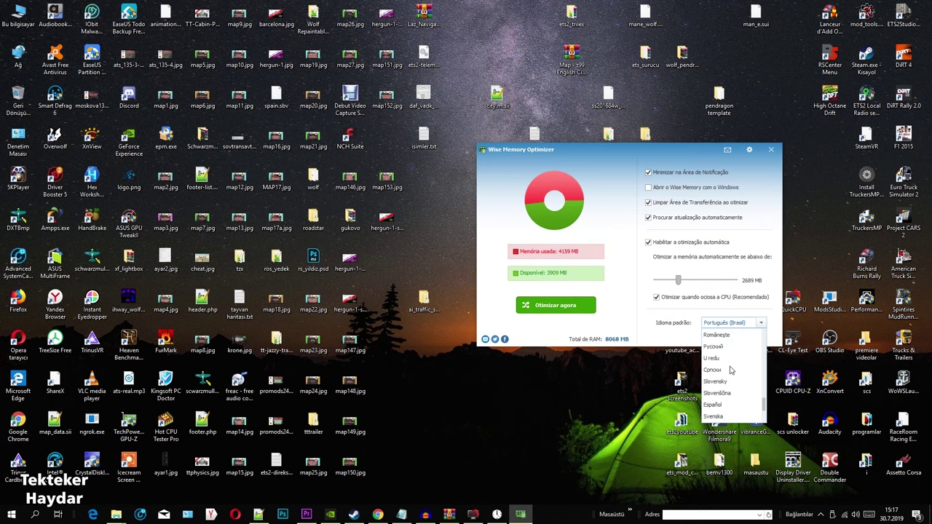
pyautogui.click(713, 347)
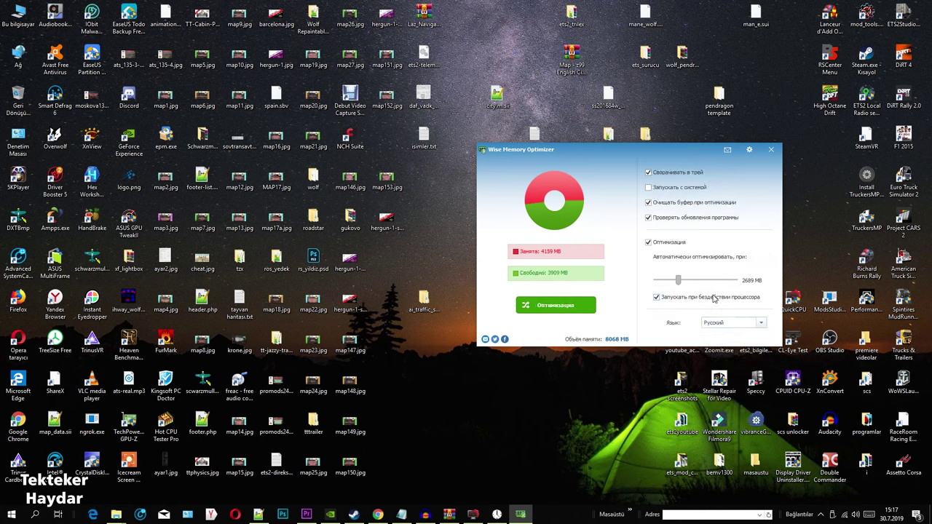
# Change the default language of Wise Memory Optimizer to English.
pyautogui.click(725, 326)
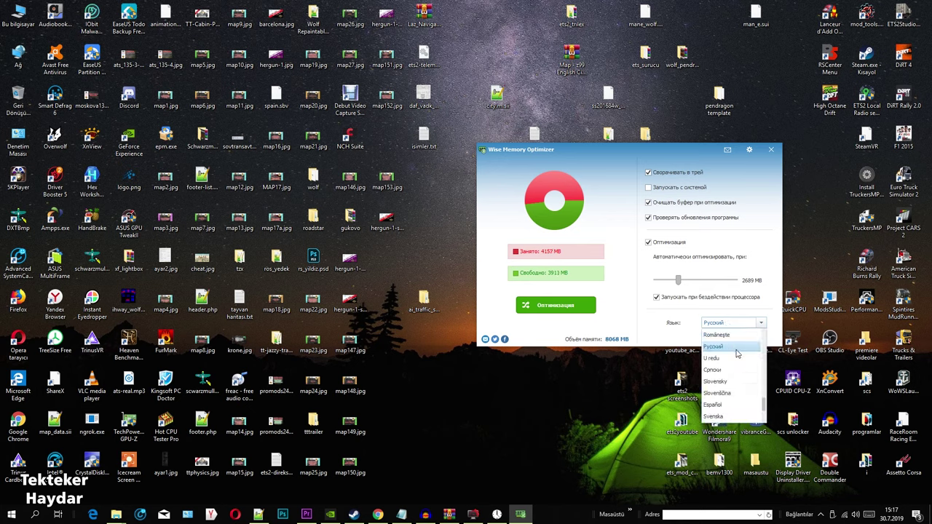
pyautogui.scroll(3, 735, 353)
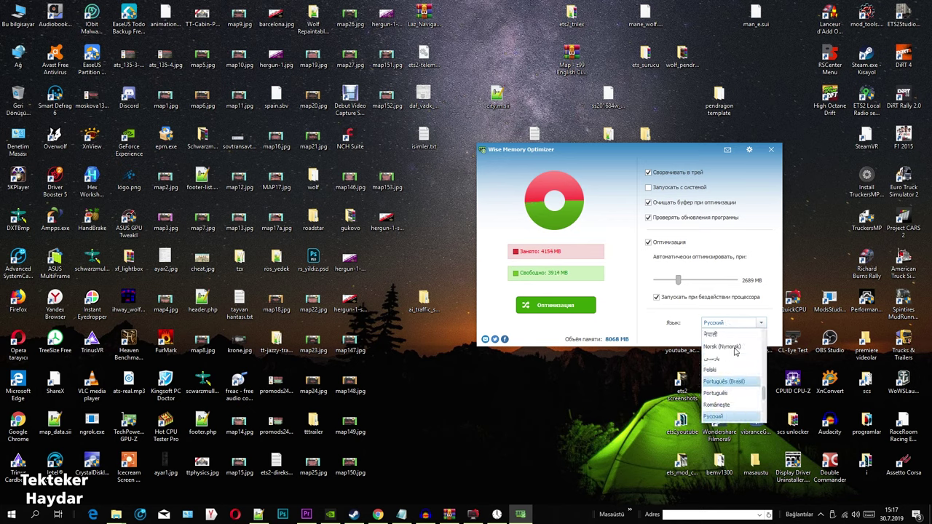
pyautogui.scroll(2, 735, 351)
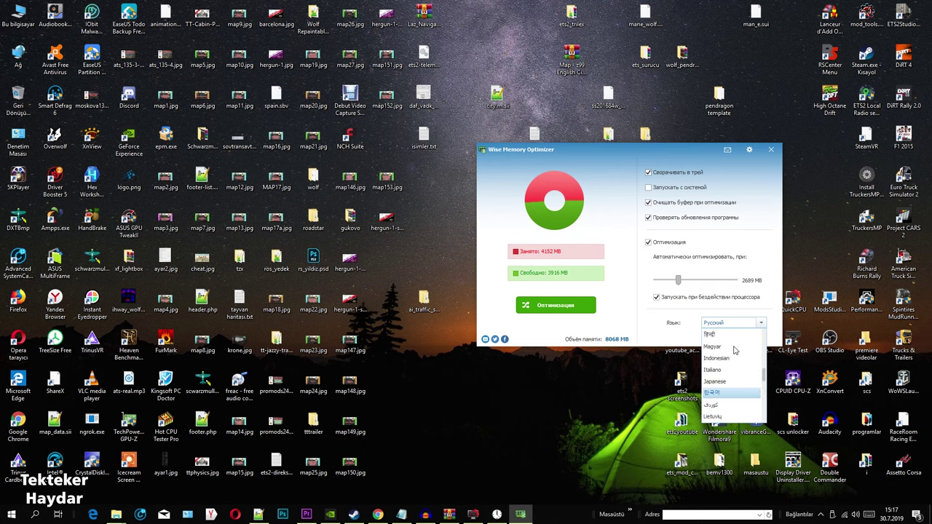
pyautogui.scroll(4, 734, 351)
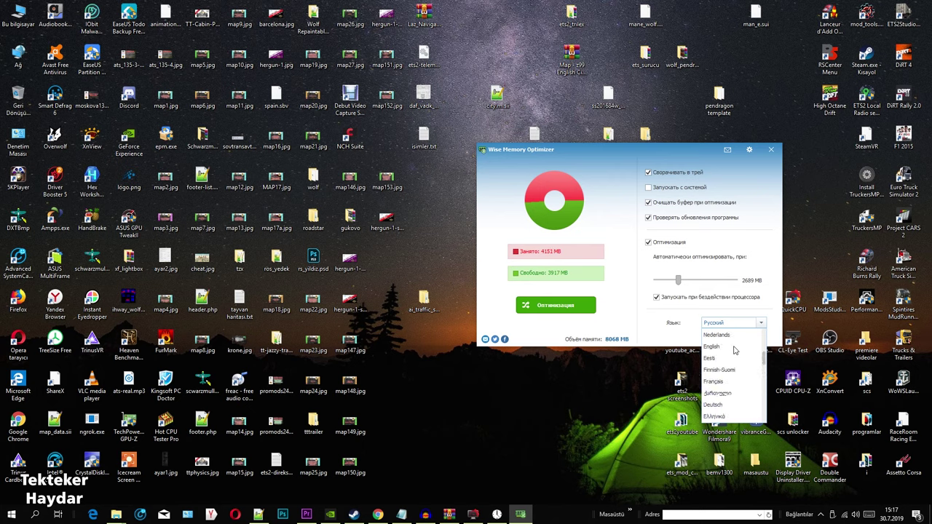
pyautogui.scroll(4, 733, 351)
pyautogui.scroll(-4, 734, 350)
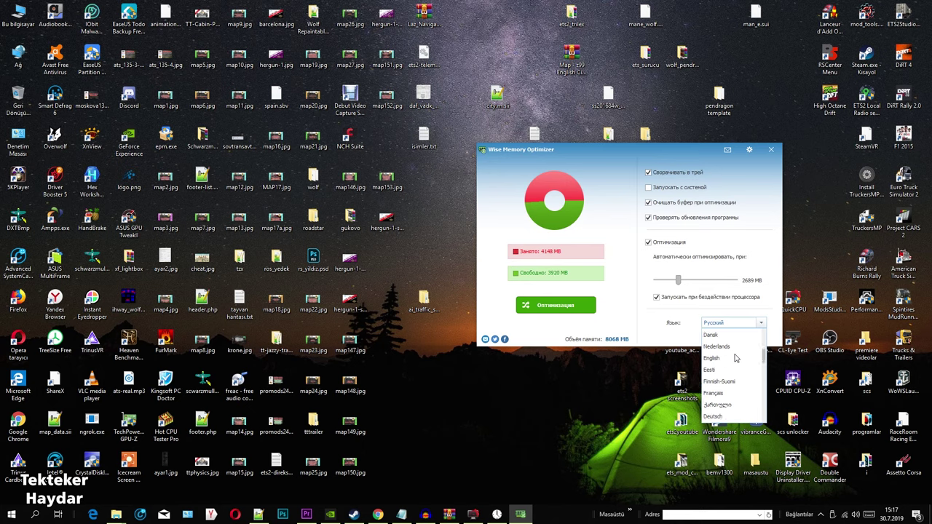
pyautogui.click(716, 357)
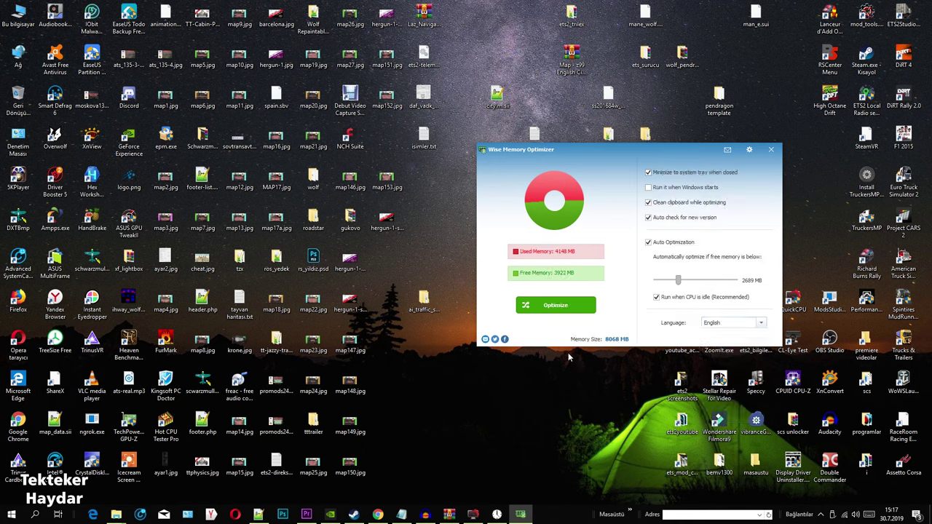
# Set the default language of Wise Memory Optimizer to Türkçe.
pyautogui.click(721, 325)
pyautogui.scroll(-4, 740, 370)
pyautogui.scroll(-5, 743, 378)
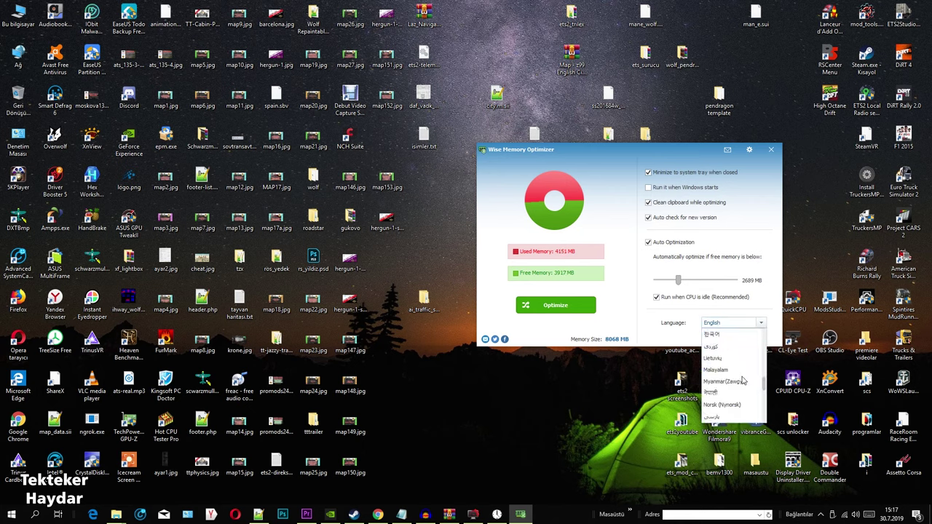
pyautogui.scroll(1, 740, 382)
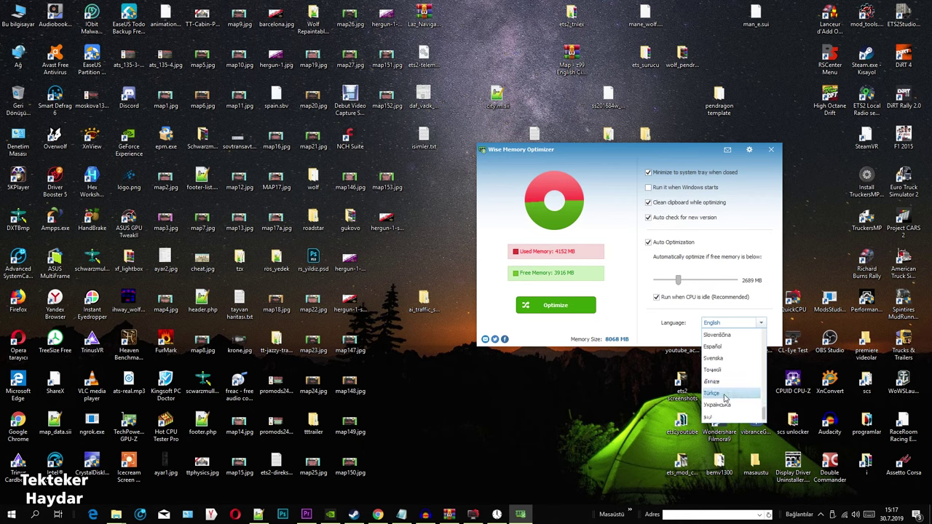
pyautogui.click(726, 394)
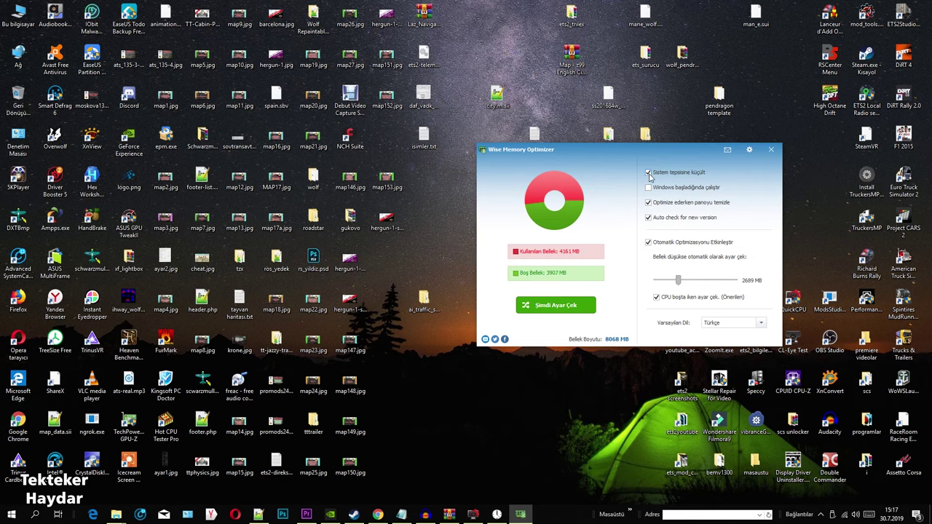
# Send Wise Memory Optimizer to the system tray and restore its window from there.
pyautogui.click(771, 150)
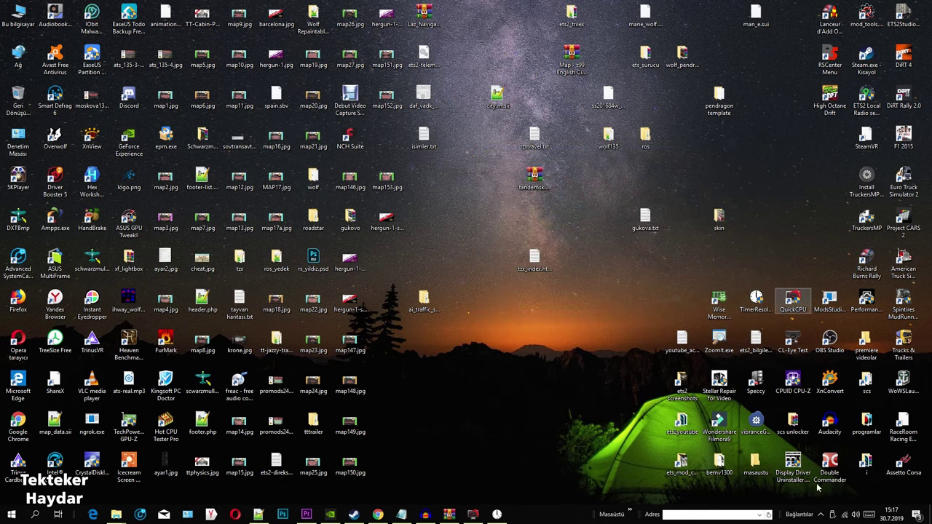
pyautogui.click(819, 515)
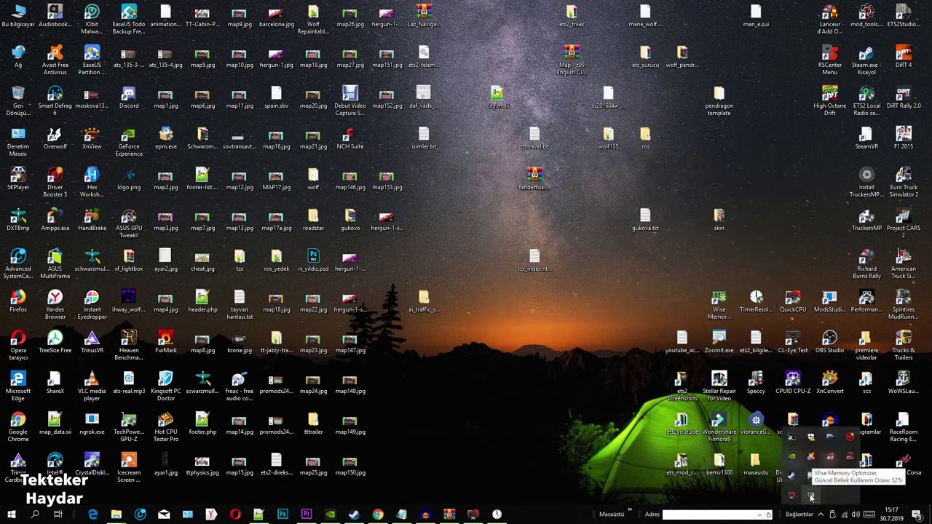
pyautogui.click(811, 495)
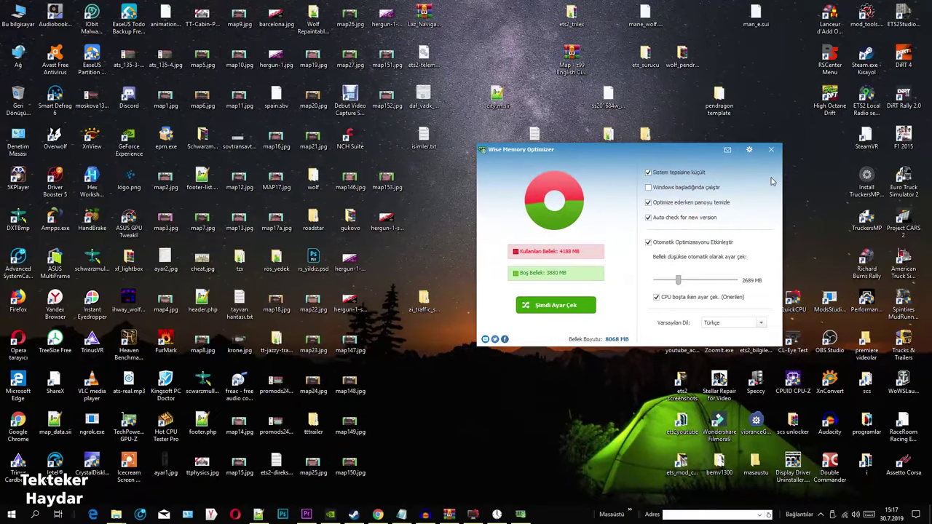
# Try the option to run at Windows startup, leave it off, and close the optimizer's window to the system tray.
pyautogui.click(649, 188)
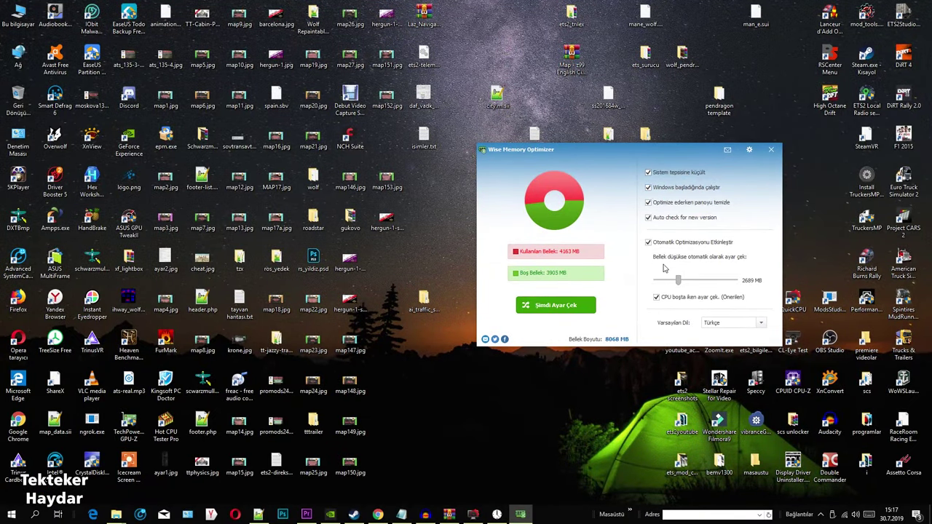
pyautogui.click(649, 189)
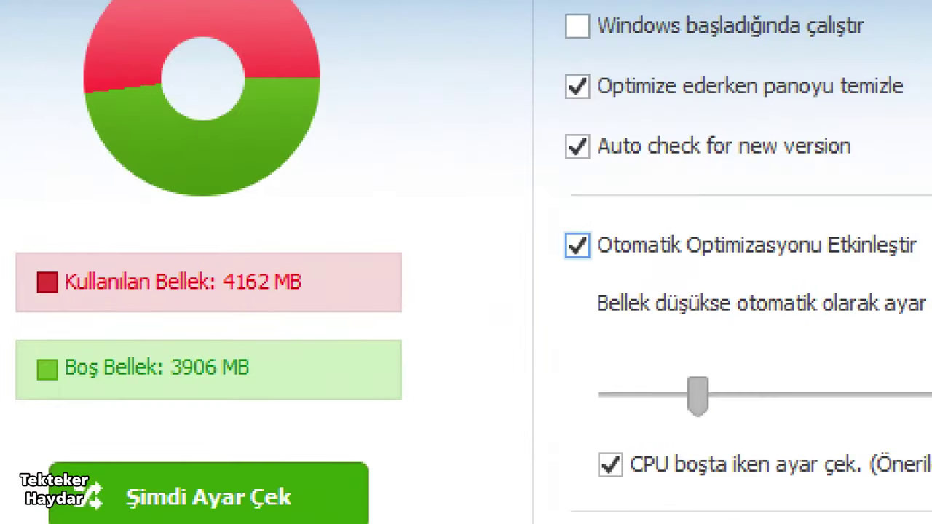
pyautogui.moveTo(703, 201); pyautogui.dragTo(659, 244)
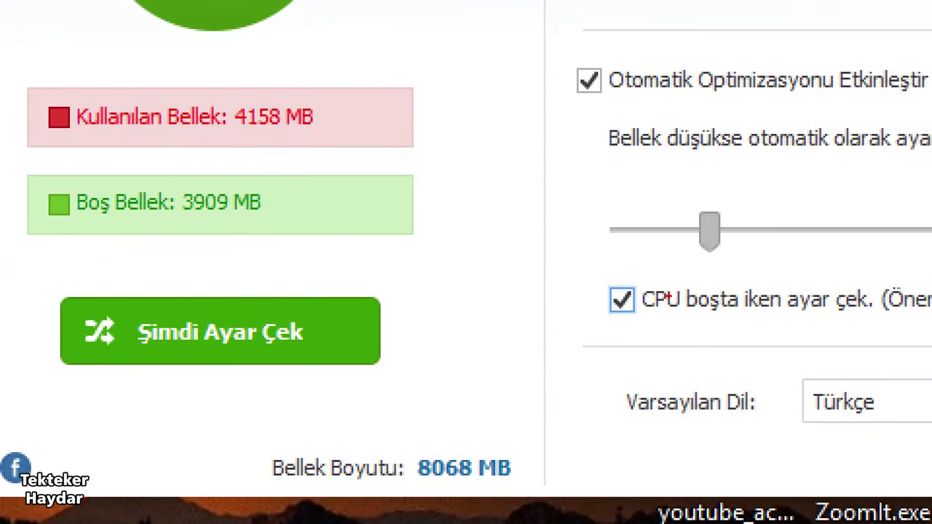
pyautogui.moveTo(715, 251)
pyautogui.mouseDown()
pyautogui.moveTo(701, 267)
pyautogui.moveTo(666, 200)
pyautogui.mouseUp()
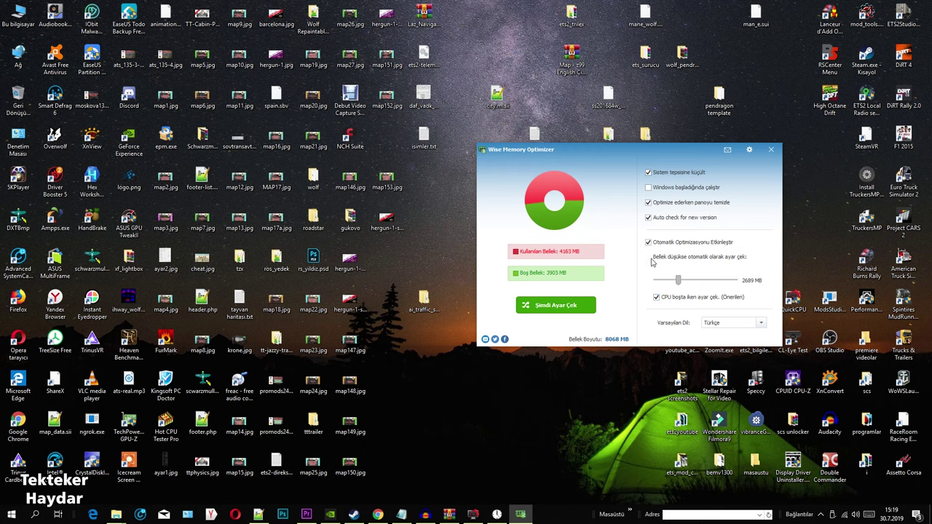
pyautogui.click(771, 150)
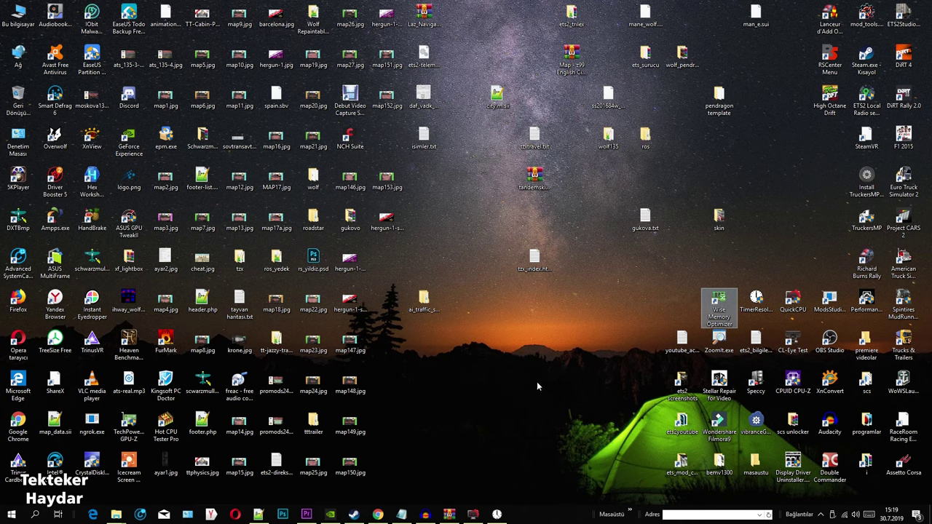
# Switch to Steam and open the launch options of Euro Truck Simulator 2 from its properties.
pyautogui.click(353, 515)
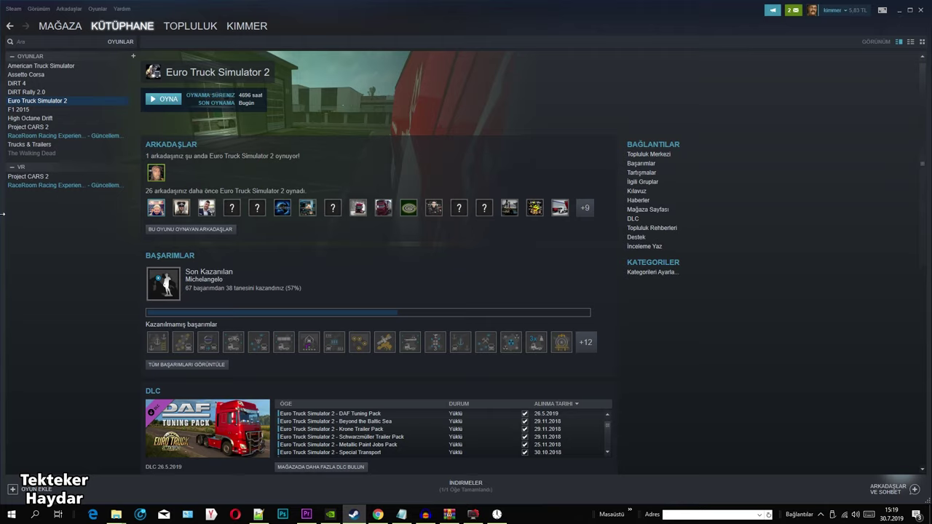
pyautogui.rightClick(53, 99)
pyautogui.rightClick(37, 98)
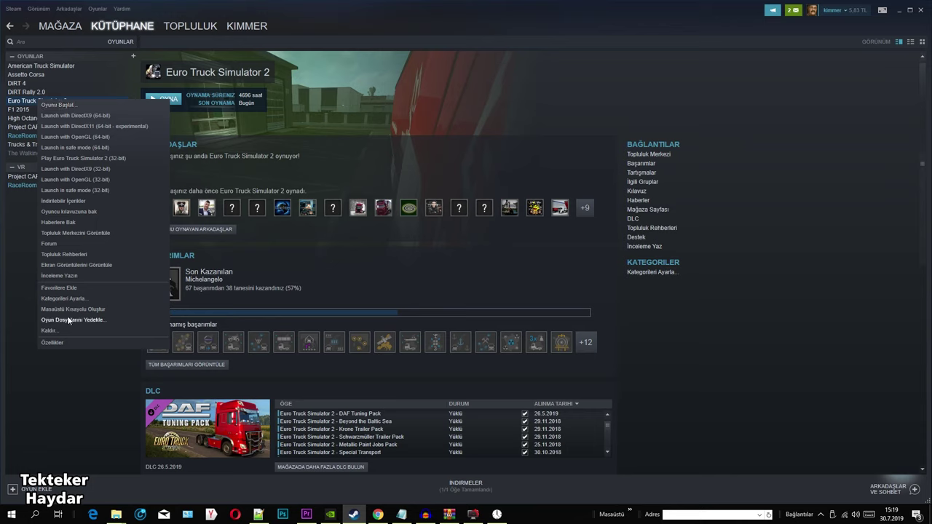
pyautogui.click(52, 342)
pyautogui.click(377, 224)
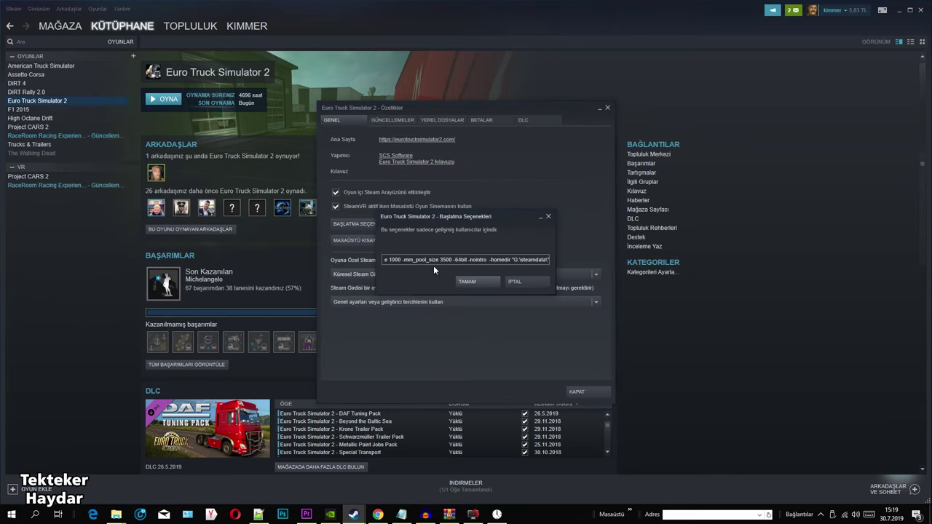
# Examine the game's launch options from start to end, highlighting the home directory path at the end of the line.
pyautogui.hotkey('ctrl', 'a')
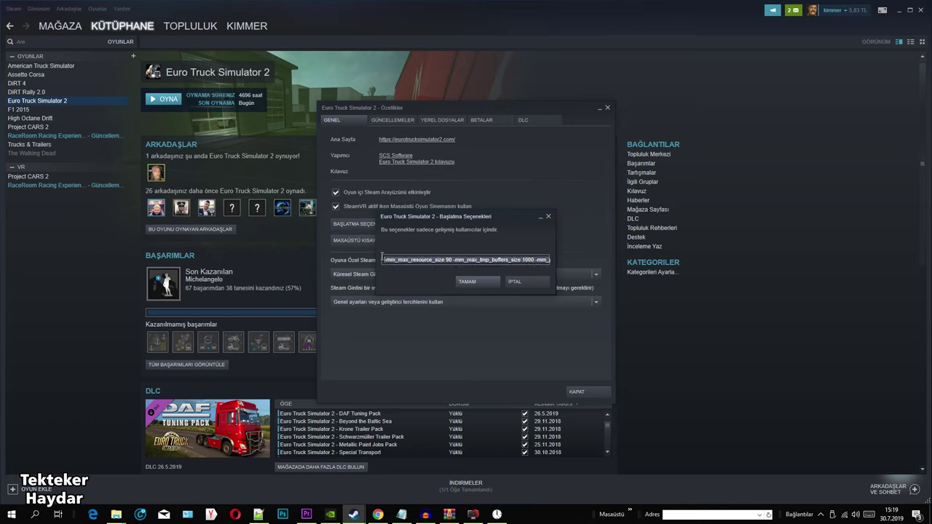
pyautogui.click(386, 259)
pyautogui.press('End')
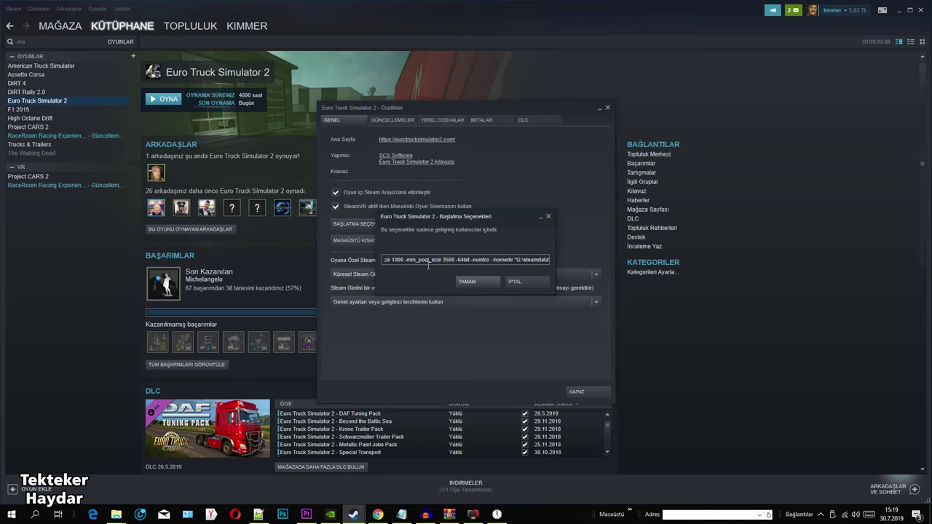
pyautogui.moveTo(511, 259); pyautogui.dragTo(566, 289)
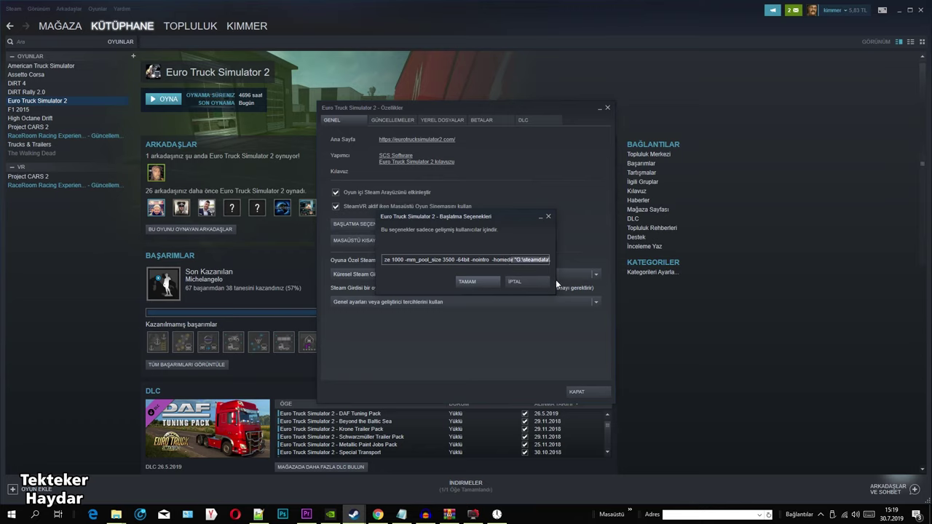